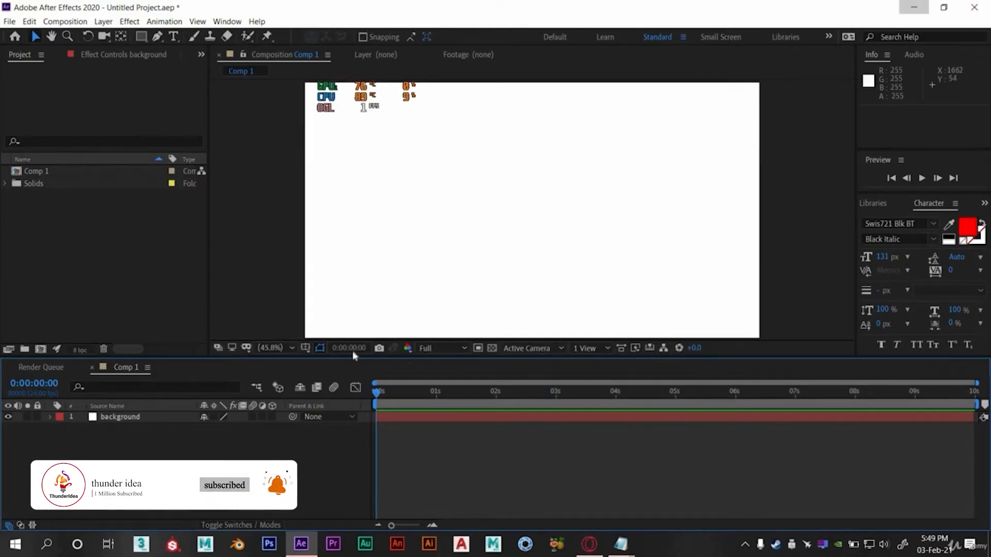
# Import the front image from the desktop into the After Effects project
pyautogui.press('super+d')
pyautogui.rightClick(301, 206)
pyautogui.click(336, 249)
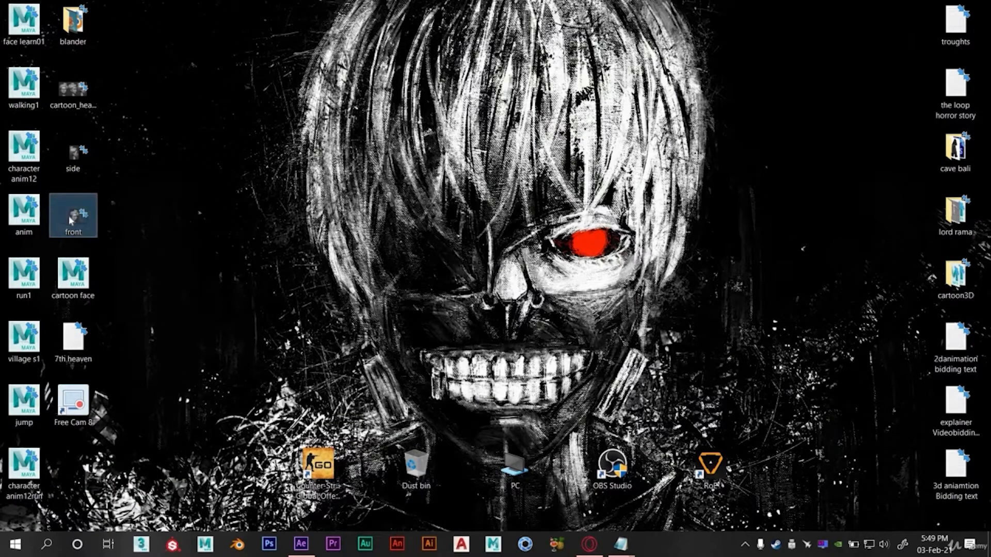
pyautogui.moveTo(69, 218); pyautogui.dragTo(300, 544)
pyautogui.moveTo(103, 236)
pyautogui.mouseDown()
pyautogui.moveTo(97, 214)
pyautogui.moveTo(103, 243)
pyautogui.mouseUp()
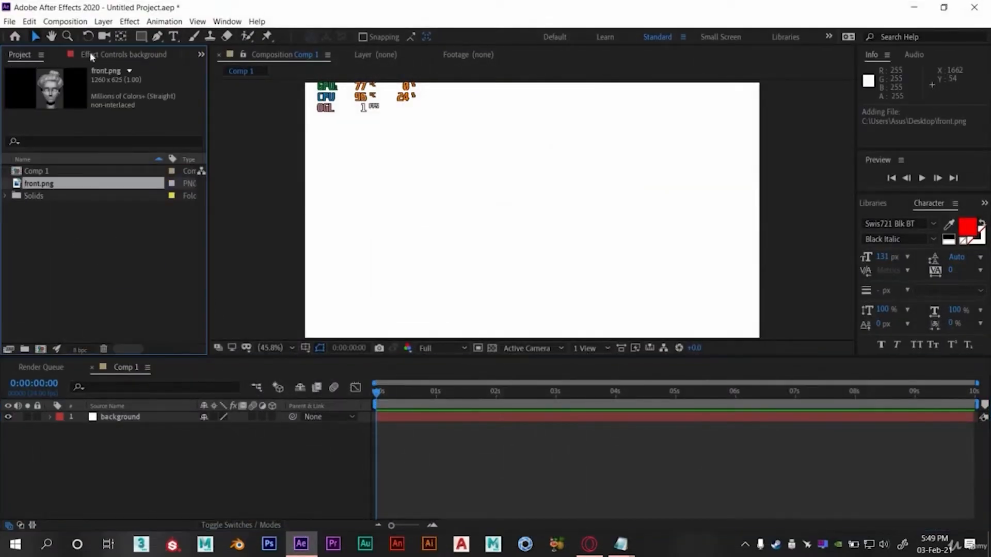
# Add front.png to Comp 1 above the background layer and shift it slightly up and left in the frame
pyautogui.click(108, 52)
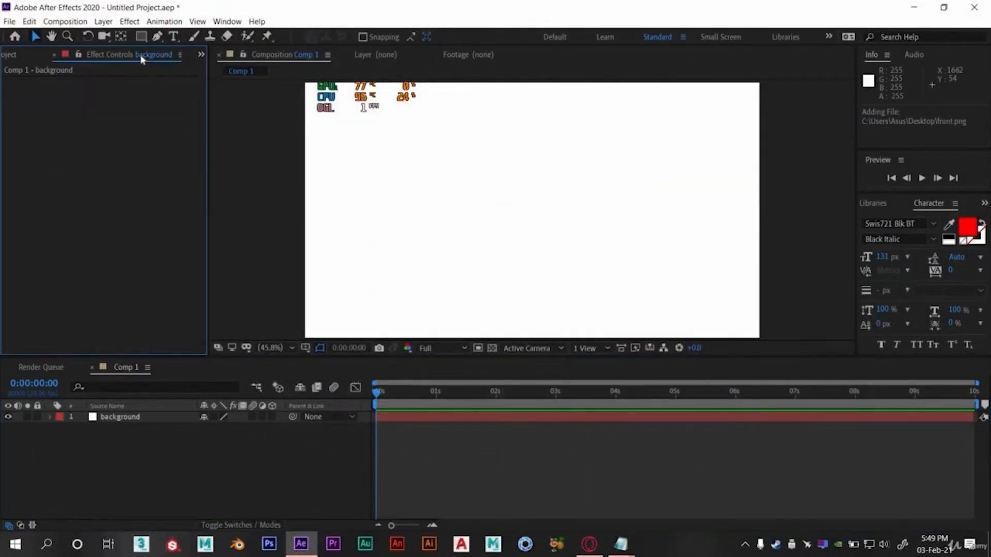
pyautogui.click(9, 54)
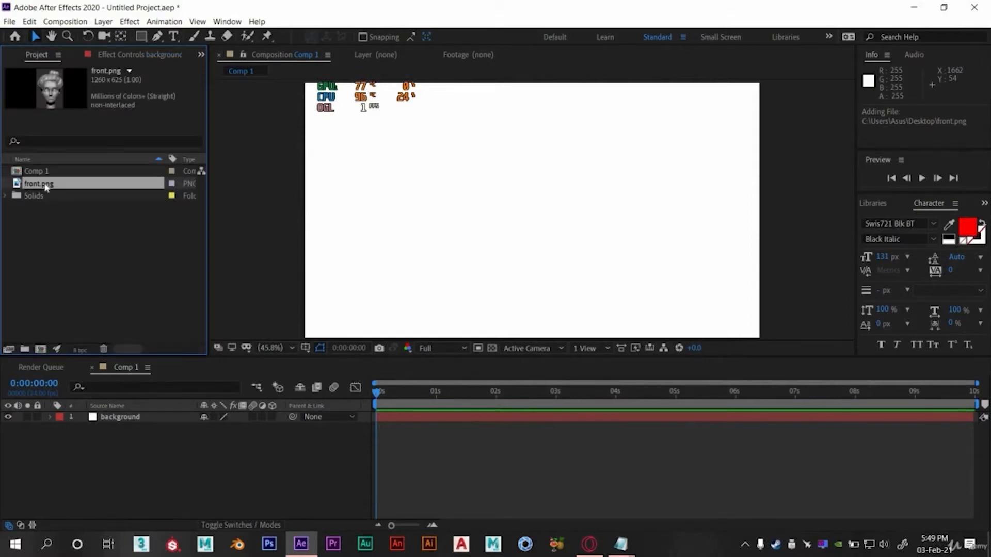
pyautogui.moveTo(46, 187); pyautogui.dragTo(62, 244)
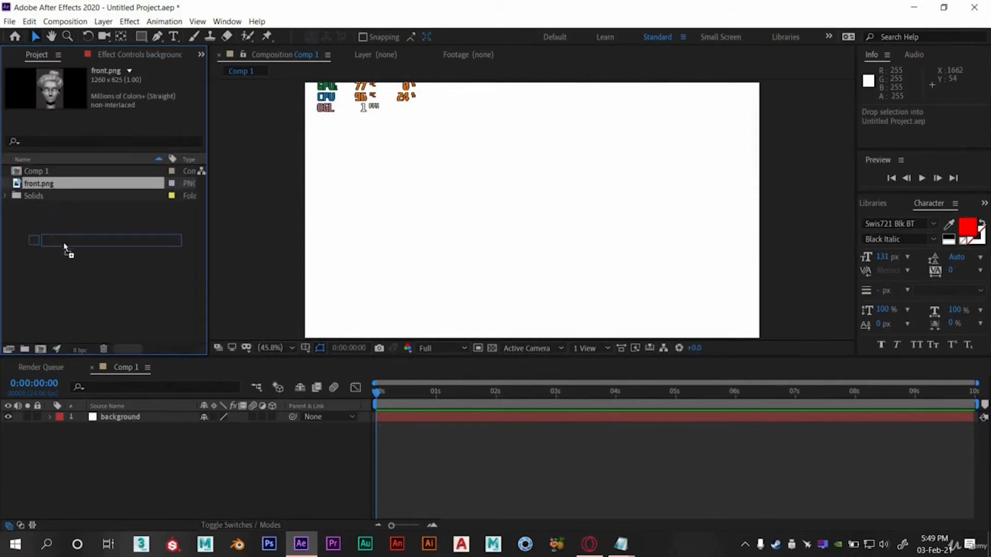
pyautogui.moveTo(109, 402); pyautogui.dragTo(119, 419)
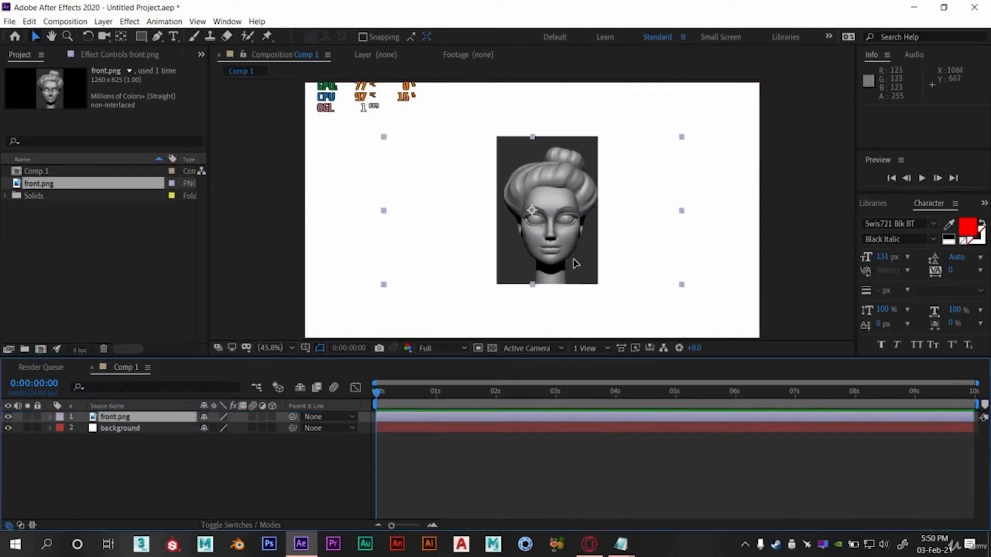
pyautogui.moveTo(575, 261); pyautogui.dragTo(535, 184)
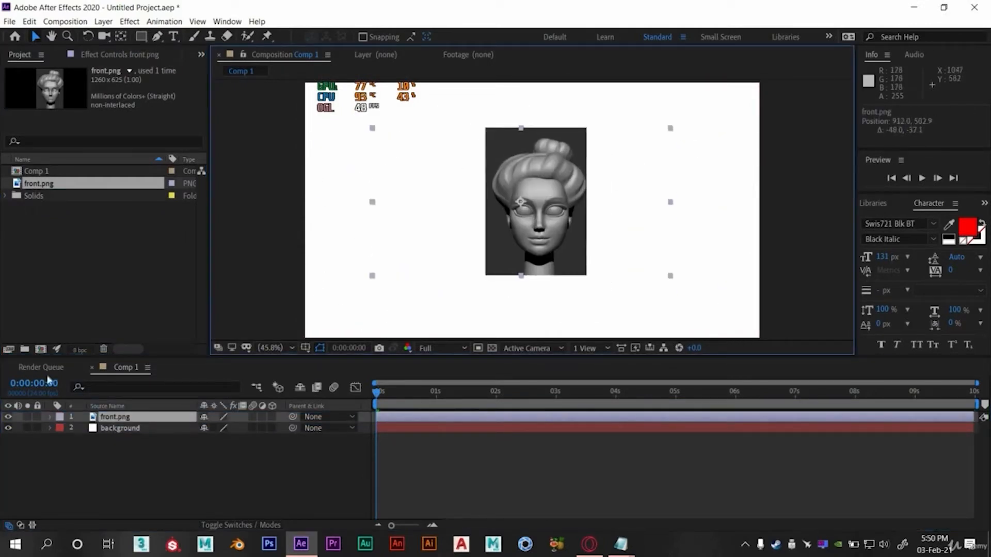
# Rename the front.png layer as image
pyautogui.click(131, 430)
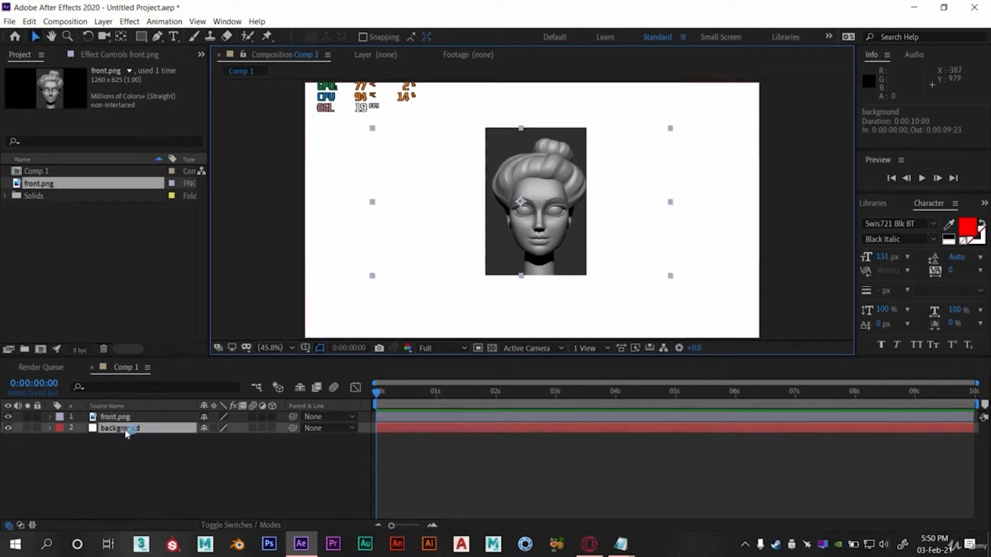
pyautogui.click(114, 418)
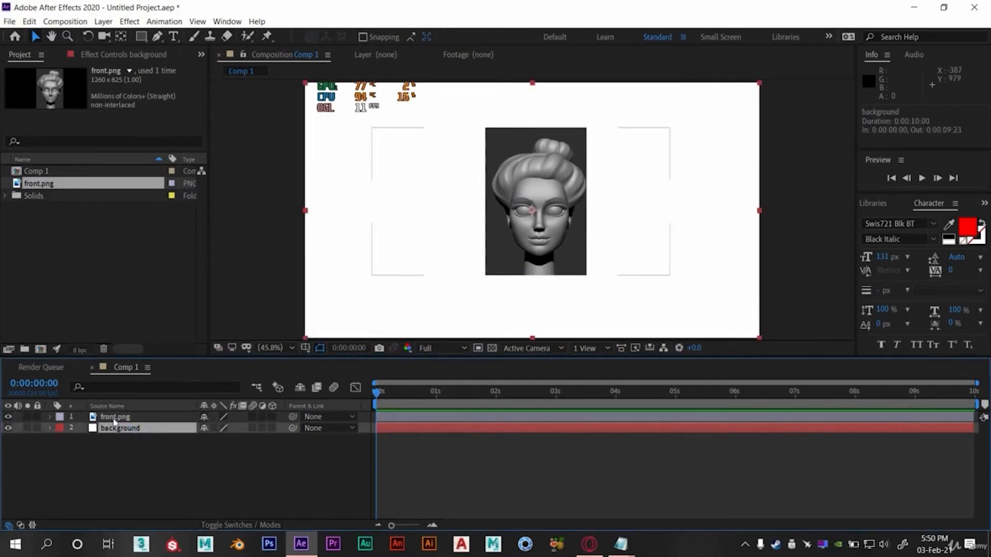
pyautogui.rightClick(148, 416)
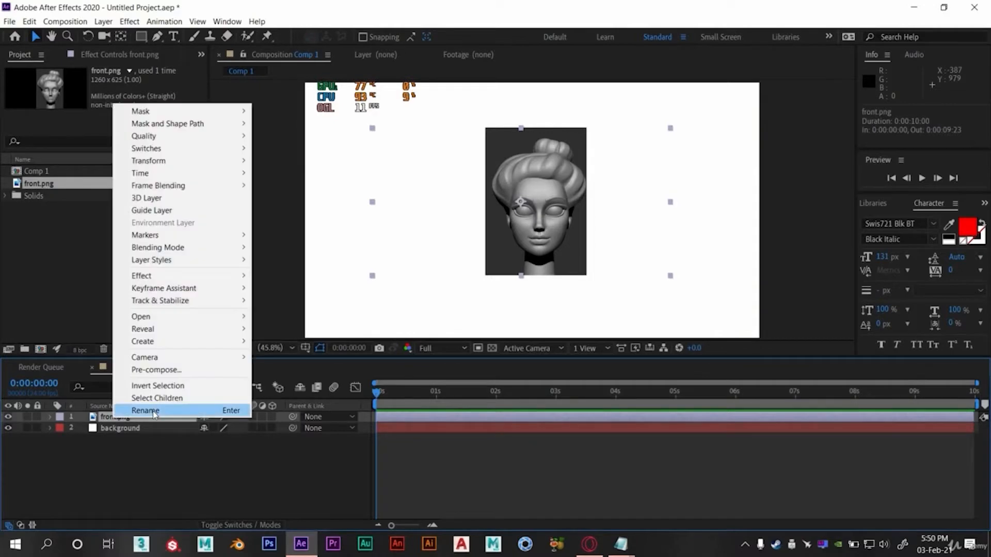
pyautogui.click(149, 410)
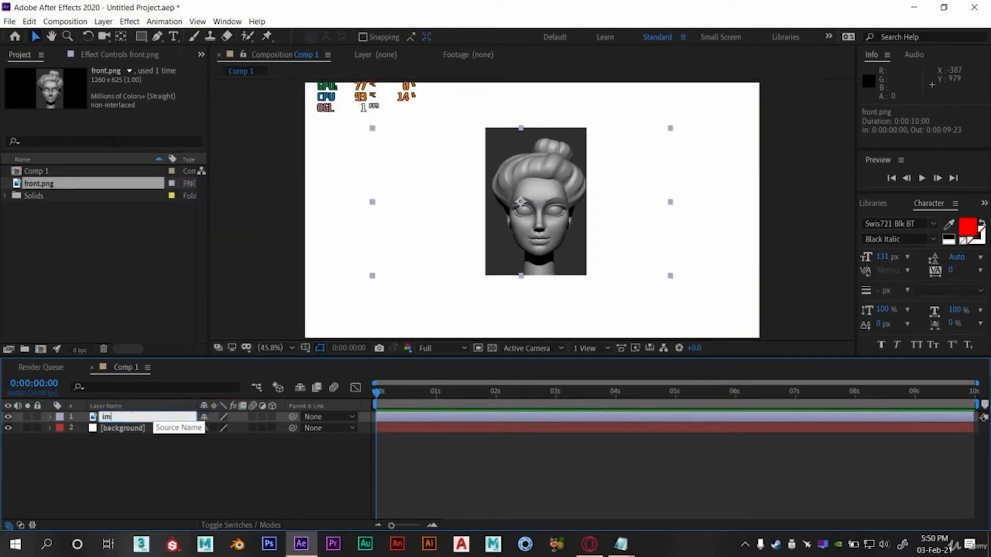
pyautogui.press('Return')
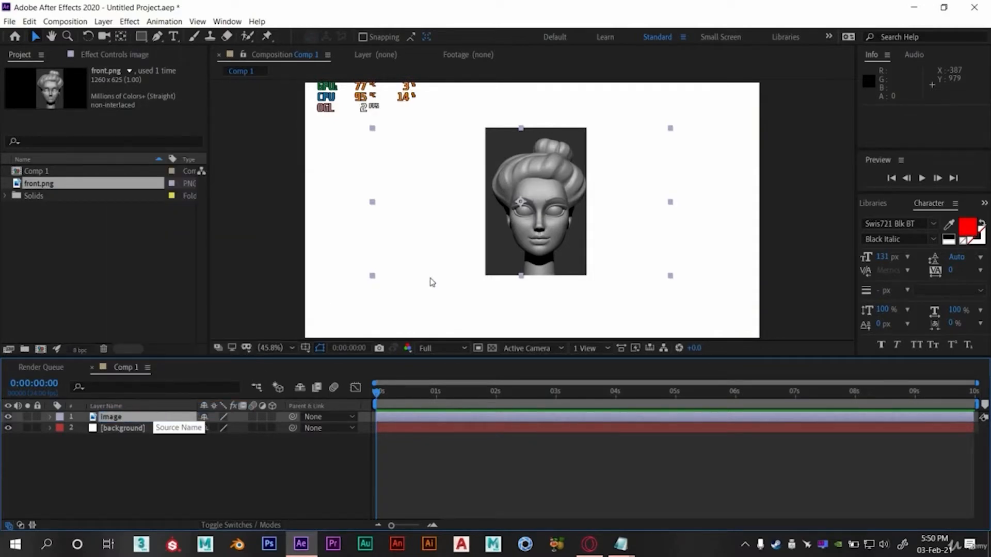
# Reveal the image layer's Transform properties and reposition the picture to about 848.7, 520.4
pyautogui.moveTo(506, 255)
pyautogui.mouseDown()
pyautogui.moveTo(464, 248)
pyautogui.moveTo(492, 266)
pyautogui.mouseUp()
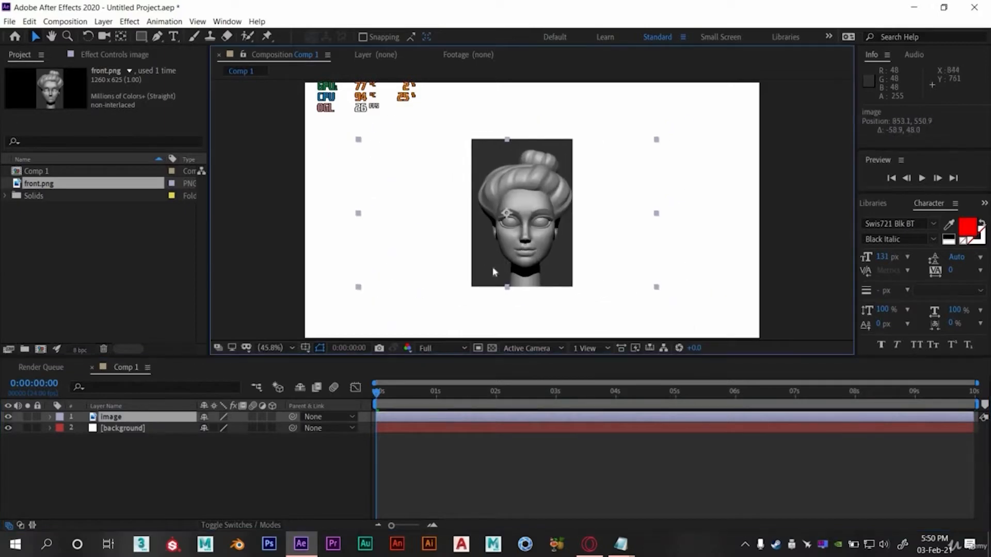
pyautogui.click(125, 416)
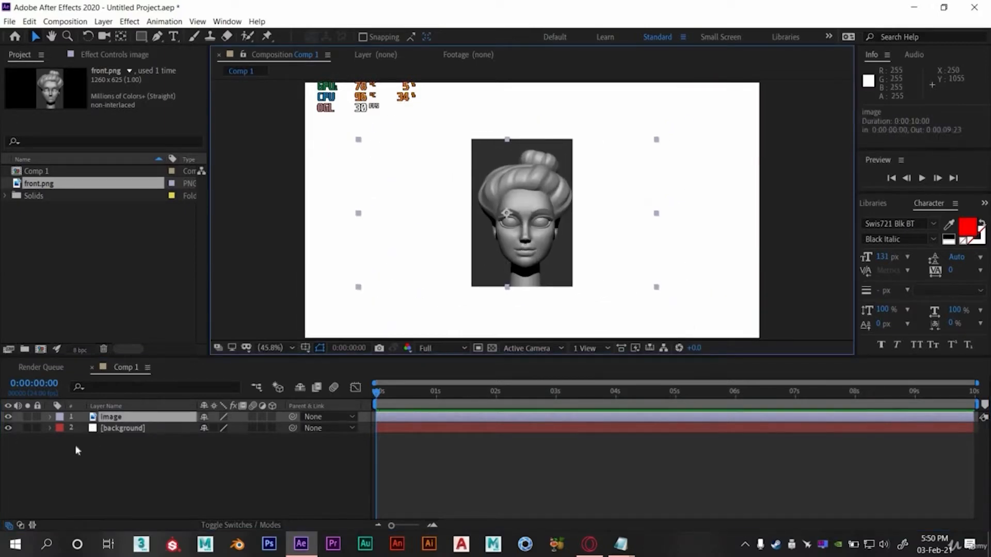
pyautogui.click(49, 417)
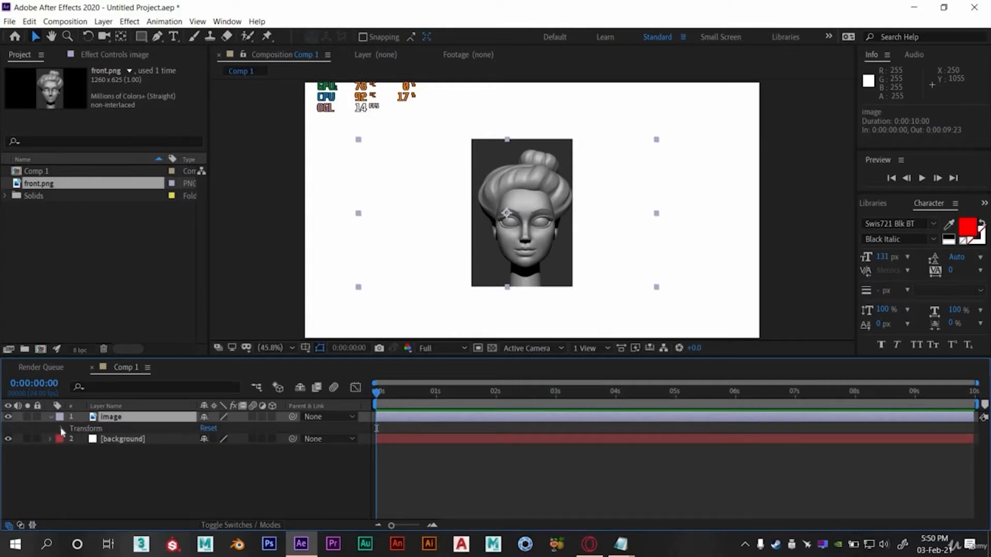
pyautogui.click(62, 428)
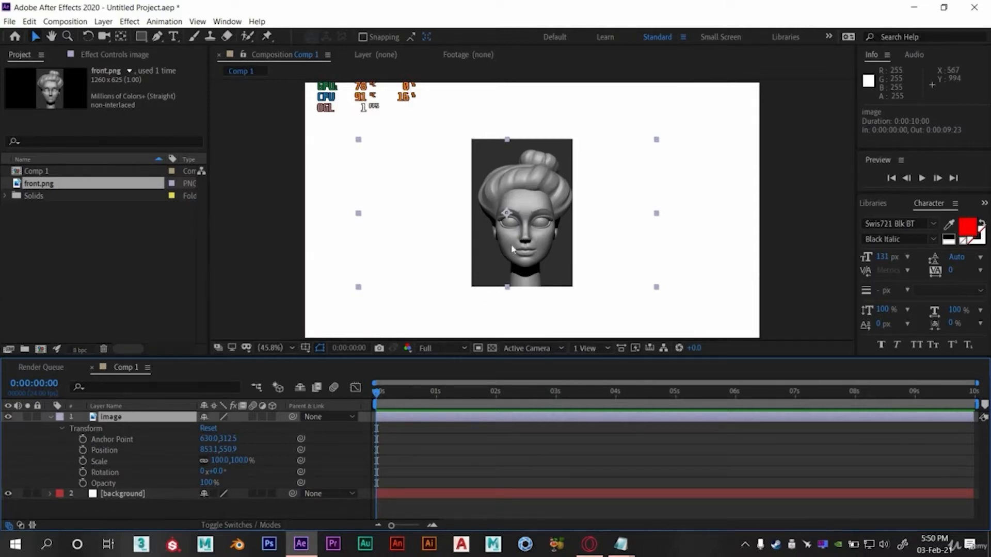
pyautogui.moveTo(513, 249); pyautogui.dragTo(492, 230)
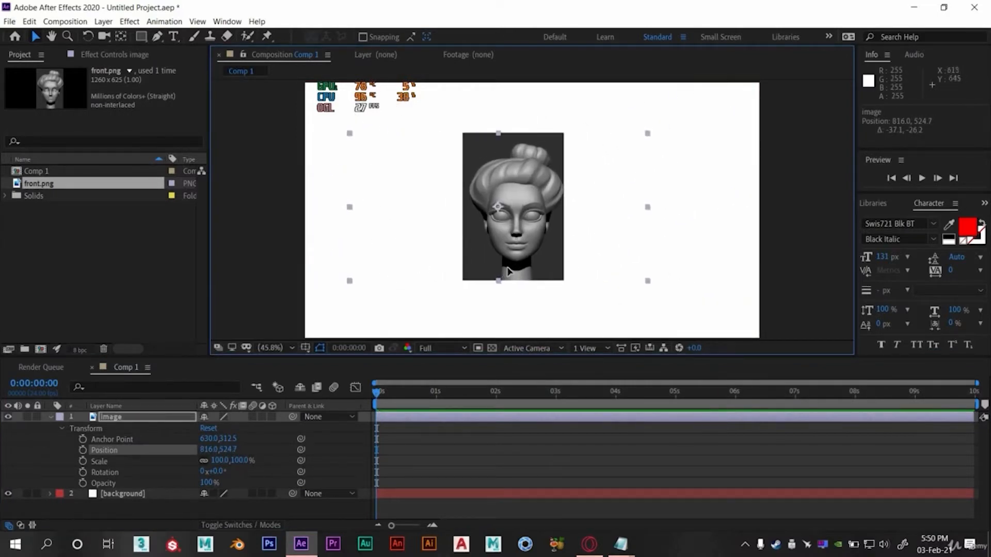
pyautogui.moveTo(509, 272); pyautogui.dragTo(517, 271)
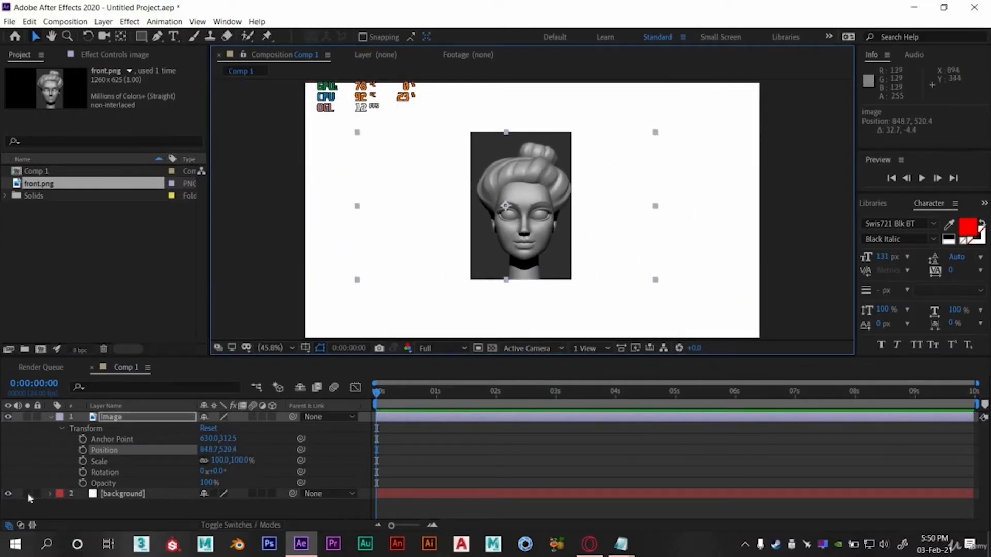
# Move the image layer's anchor point between the face's eyes, at about 702, 327.8, using the Pan Behind tool
pyautogui.click(105, 439)
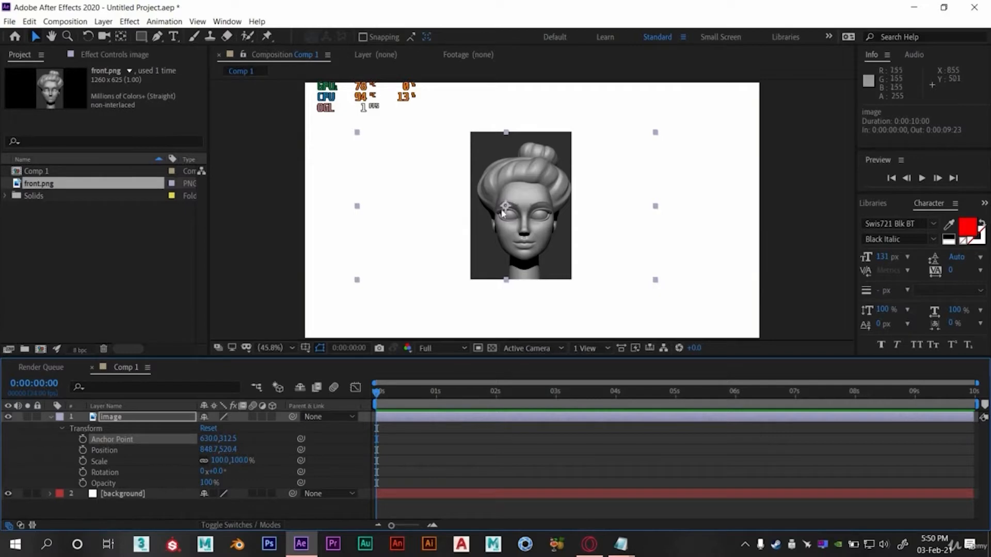
pyautogui.click(122, 37)
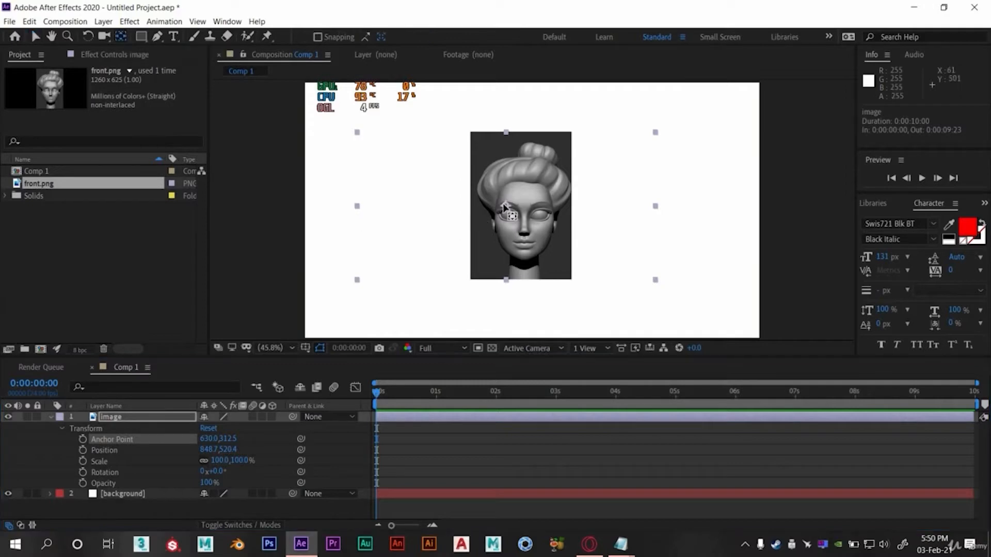
pyautogui.moveTo(505, 205)
pyautogui.mouseDown()
pyautogui.moveTo(511, 214)
pyautogui.moveTo(510, 169)
pyautogui.moveTo(539, 216)
pyautogui.moveTo(505, 192)
pyautogui.moveTo(523, 210)
pyautogui.mouseUp()
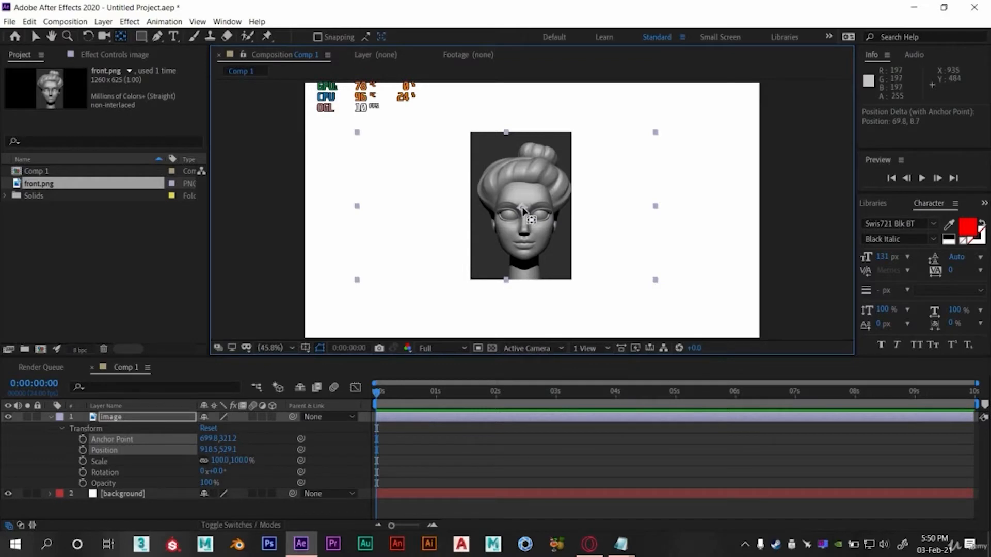
pyautogui.moveTo(522, 210); pyautogui.dragTo(524, 212)
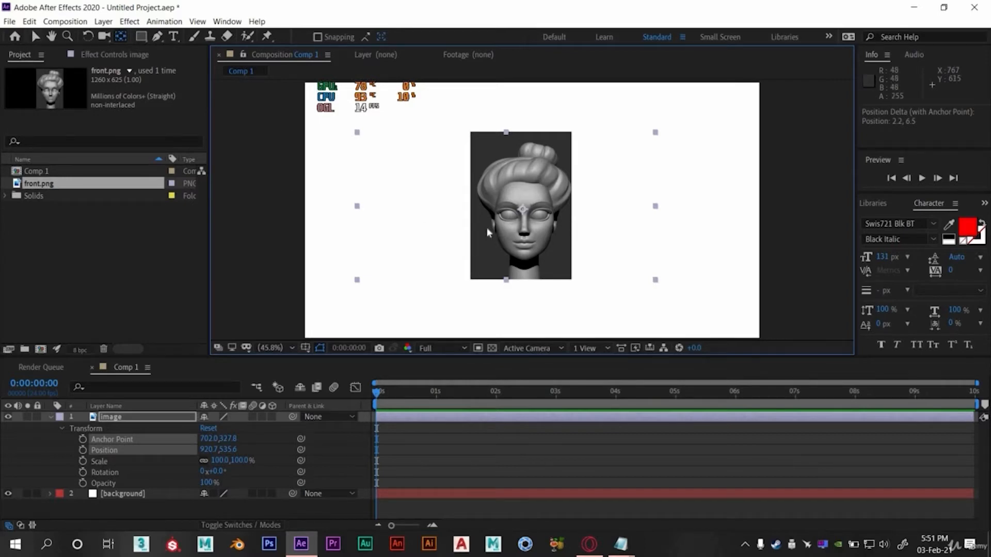
pyautogui.press('v')
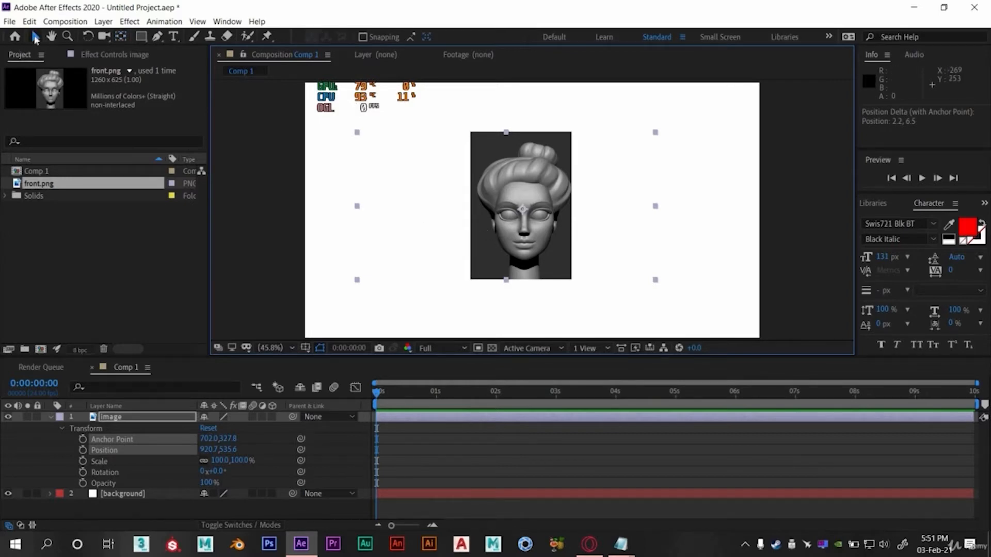
# Move the image to the left side of the composition frame, at a position of about 237.8, 581.5
pyautogui.click(104, 452)
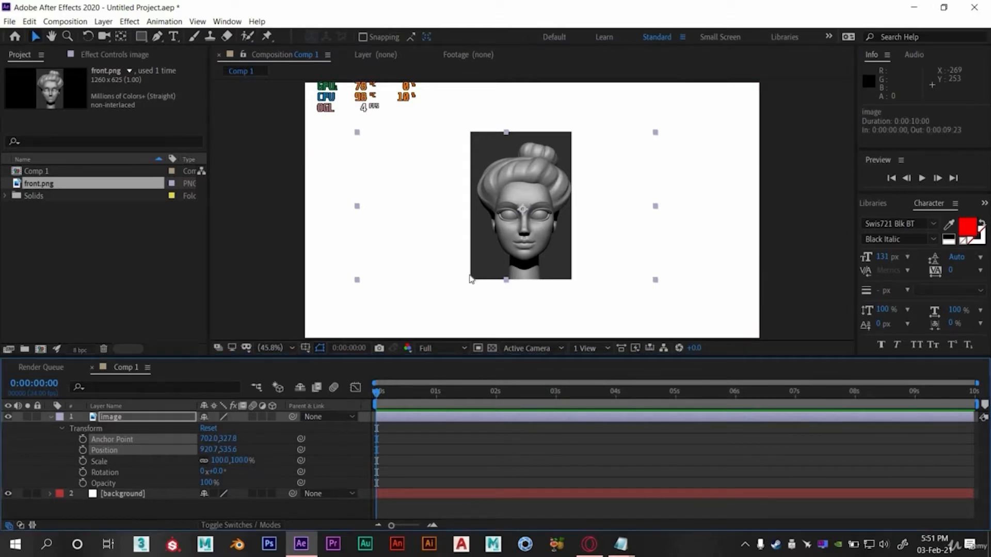
pyautogui.moveTo(621, 221); pyautogui.dragTo(585, 249)
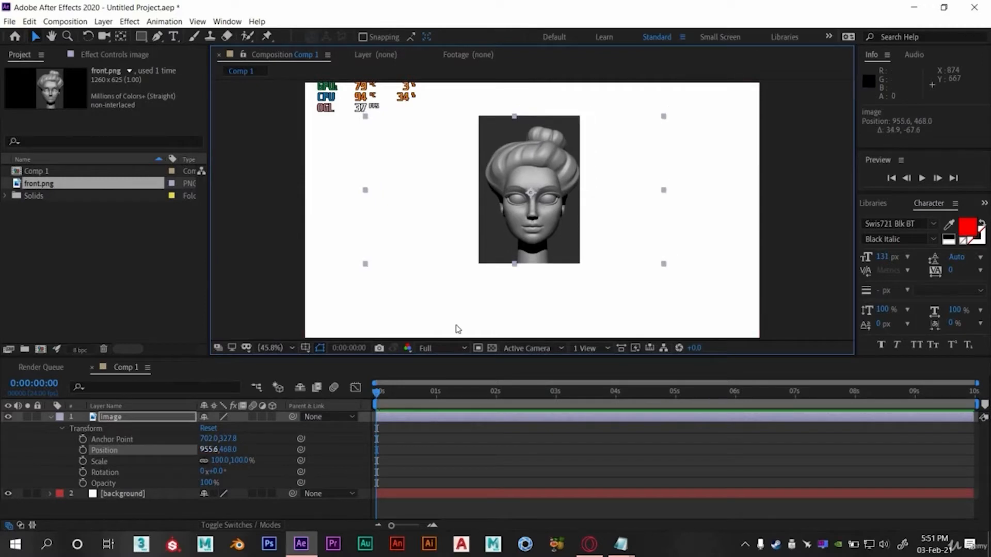
pyautogui.moveTo(532, 222); pyautogui.dragTo(347, 281)
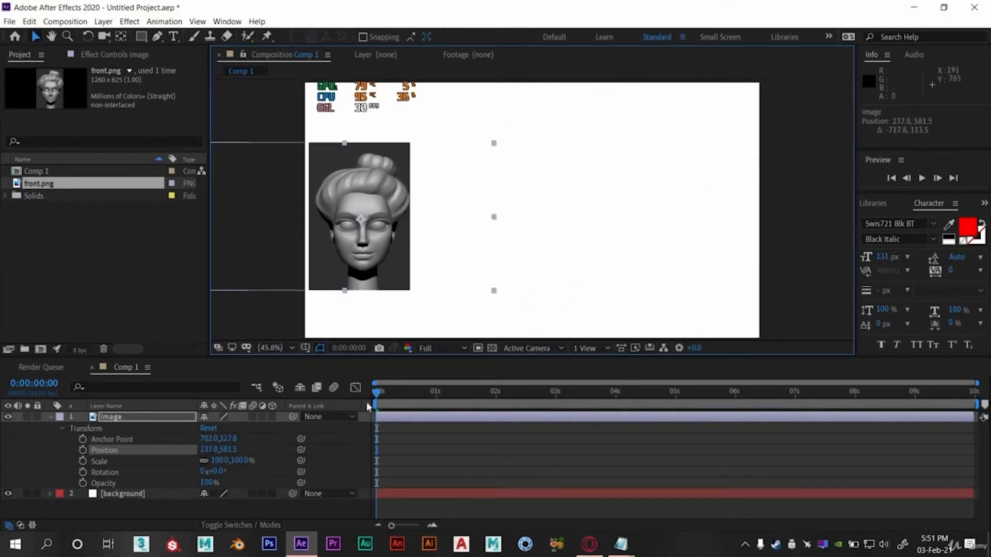
# Keyframe the image's Position at 0 s, and at 1 s with the image moved straight across to about 1686.5, 581.5
pyautogui.click(392, 393)
pyautogui.press('Home')
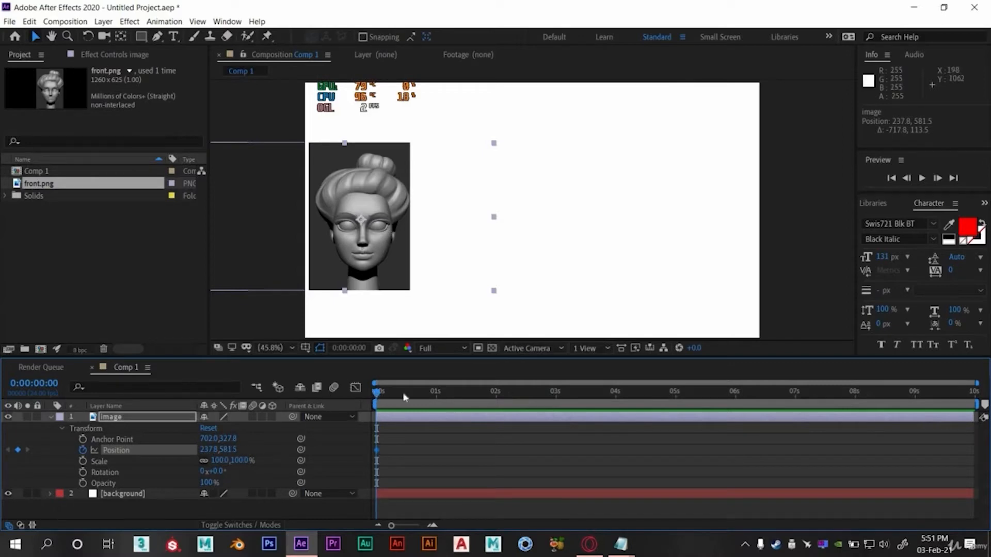
pyautogui.moveTo(400, 397); pyautogui.dragTo(438, 395)
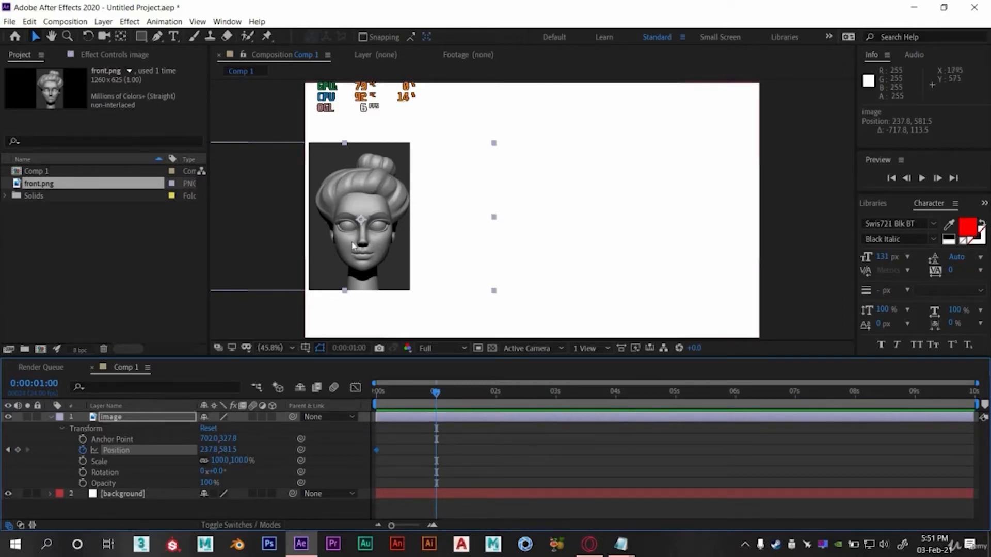
pyautogui.moveTo(485, 251); pyautogui.dragTo(694, 265)
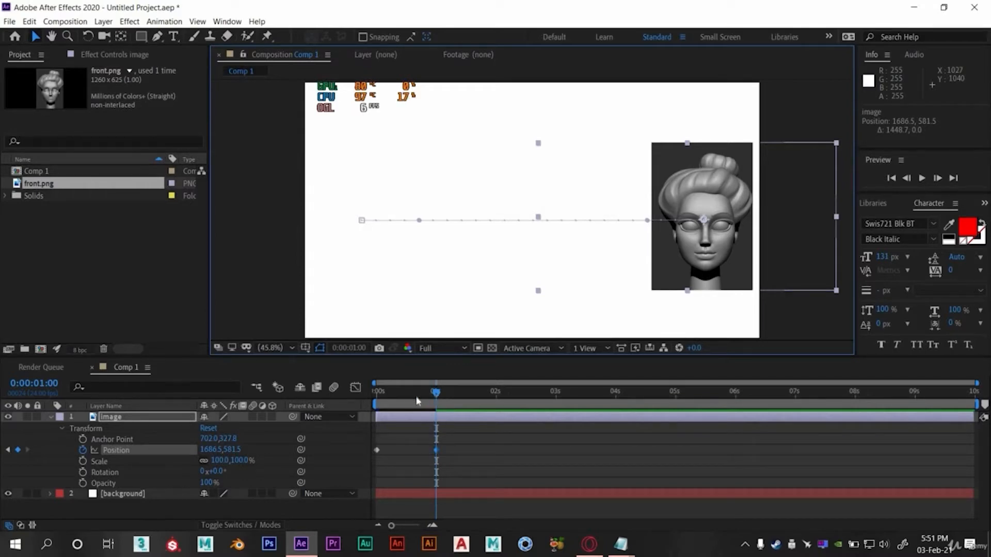
# Play back the image's position animation from the start of the timeline
pyautogui.moveTo(435, 394); pyautogui.dragTo(371, 416)
pyautogui.press('space')
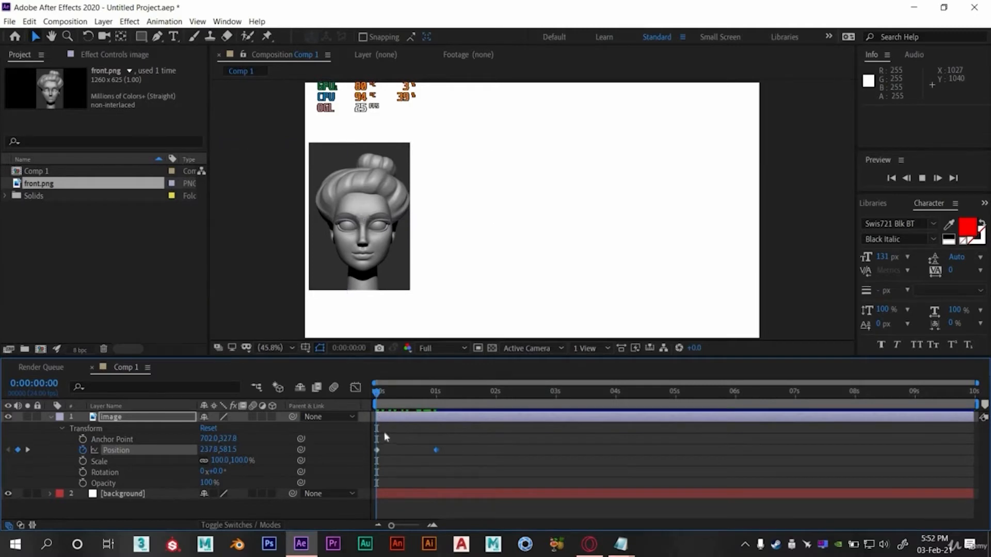
pyautogui.press('space')
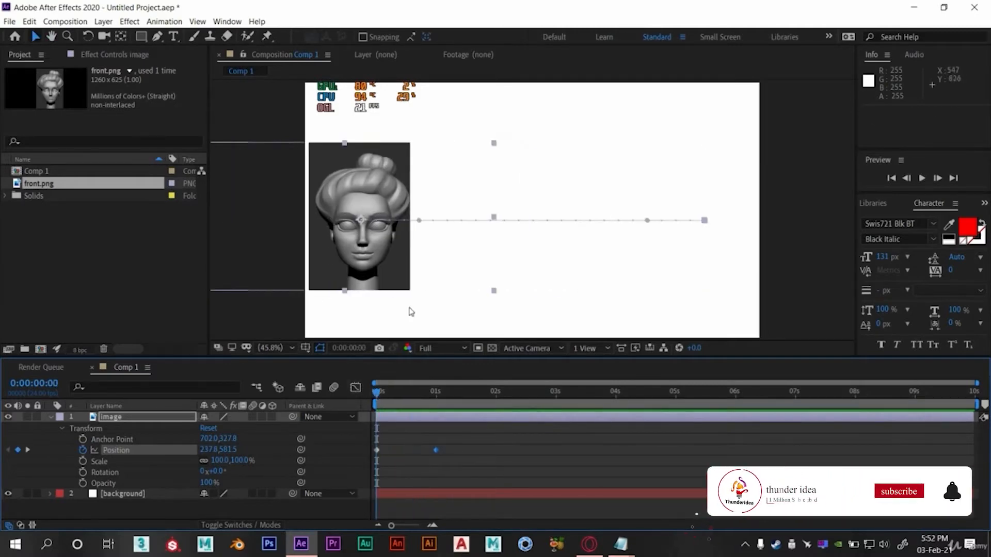
pyautogui.click(386, 397)
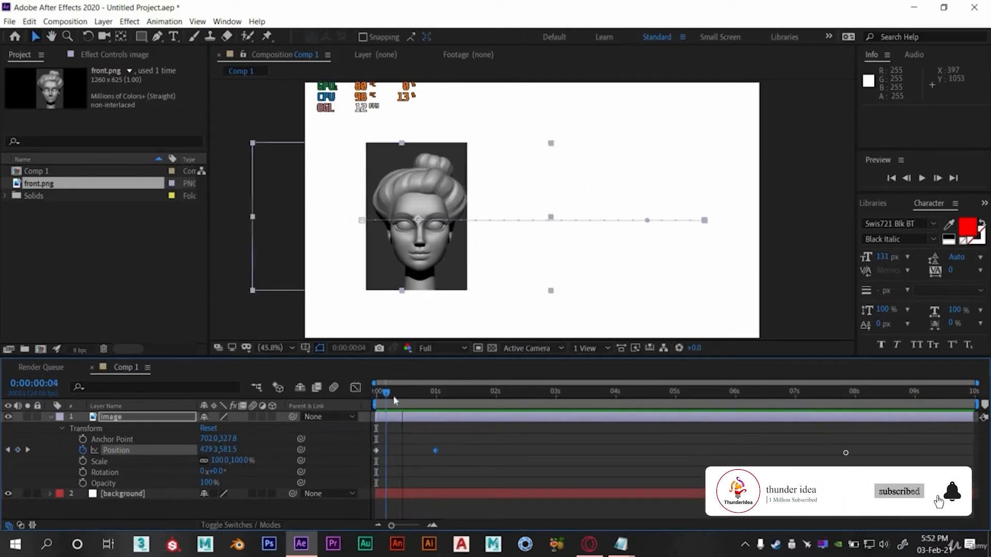
pyautogui.press('Home')
pyautogui.press('space')
pyautogui.press('space')
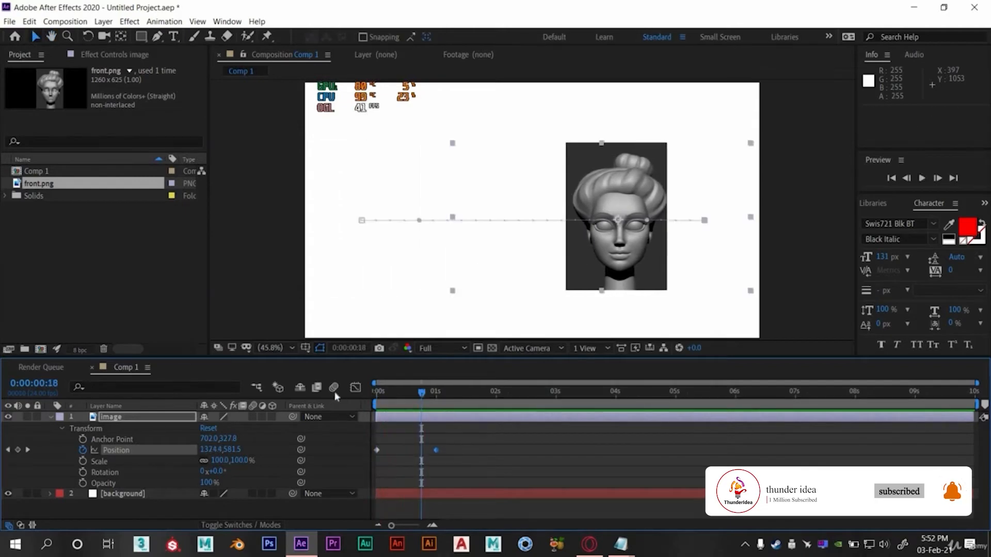
pyautogui.press('space')
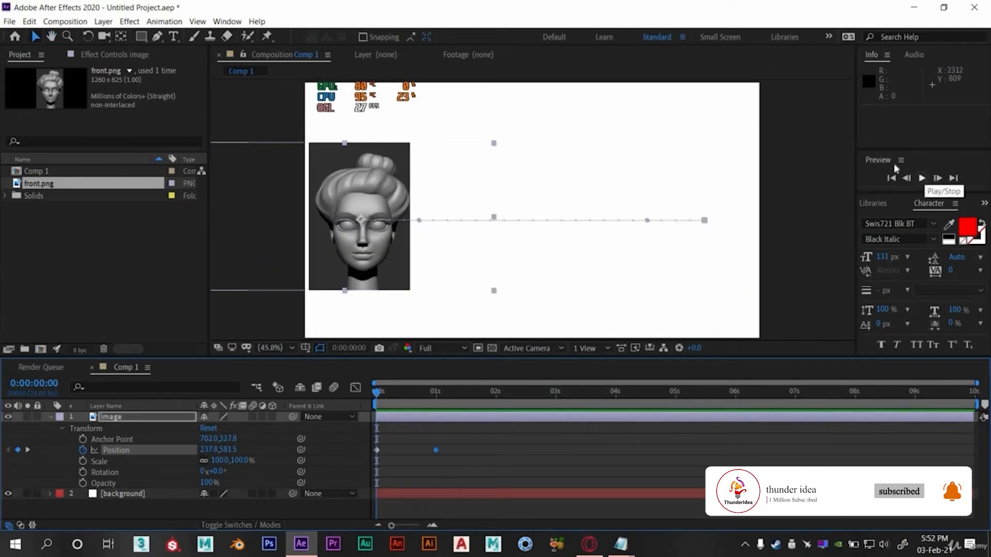
pyautogui.click(922, 178)
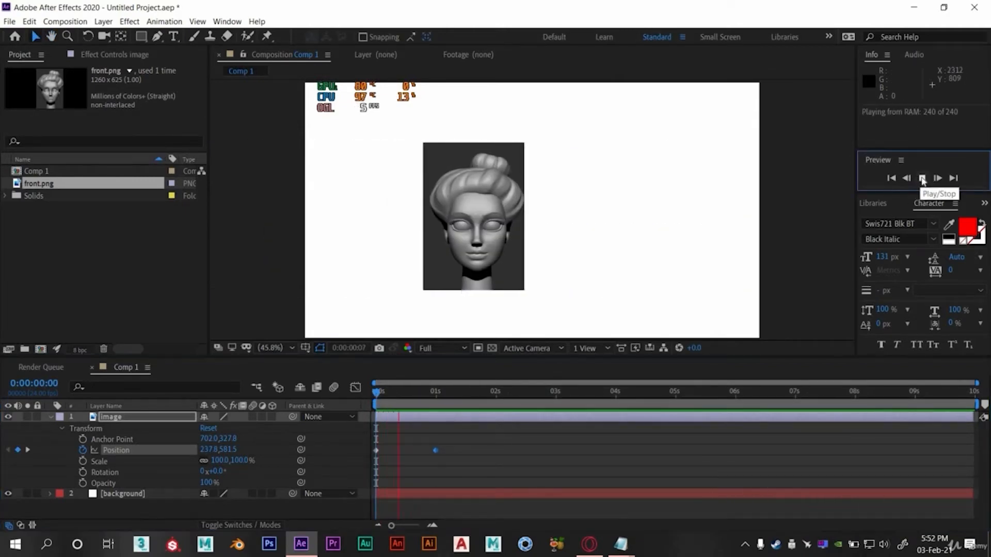
# Replay the image's Position animation several times from the start of the timeline
pyautogui.press('space')
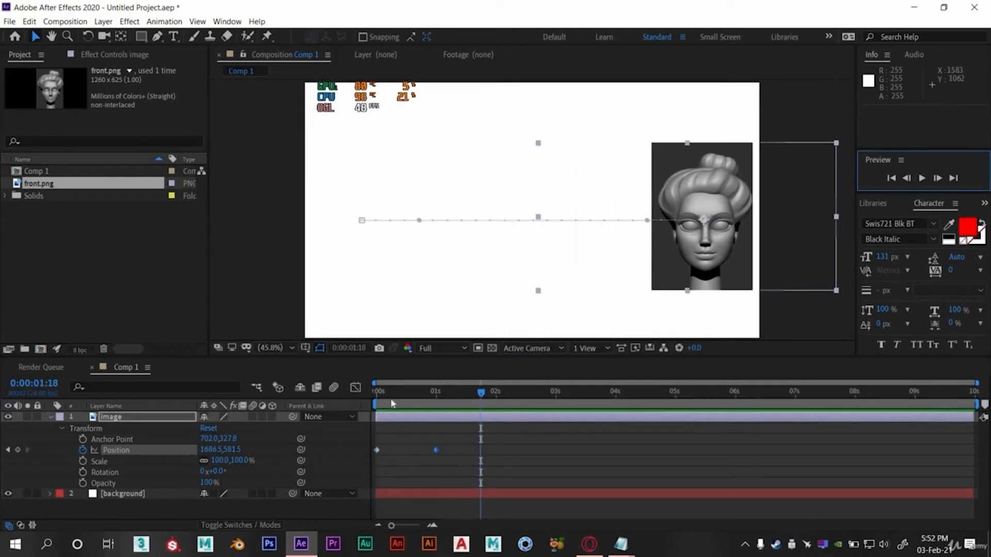
pyautogui.press('Home')
pyautogui.press('space')
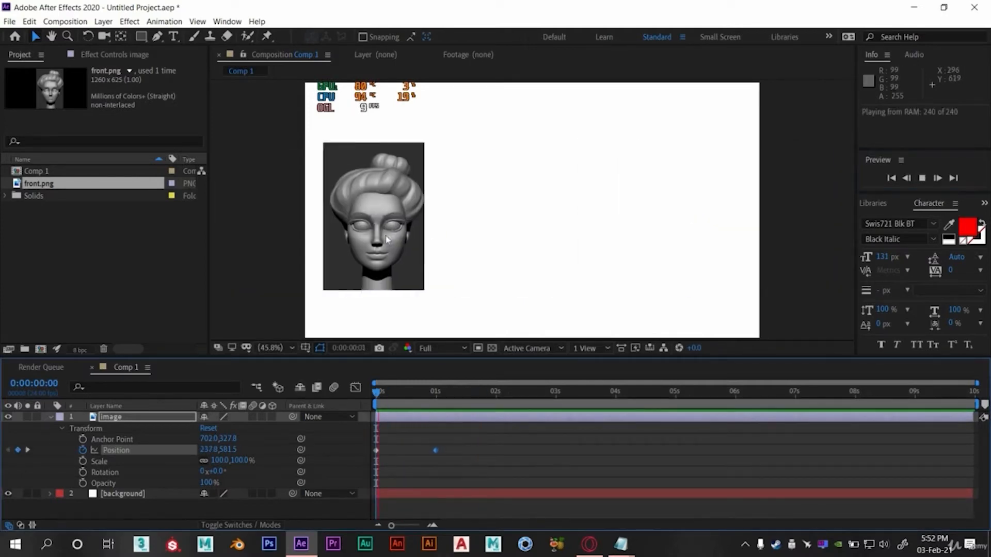
pyautogui.press('space')
pyautogui.press('Home')
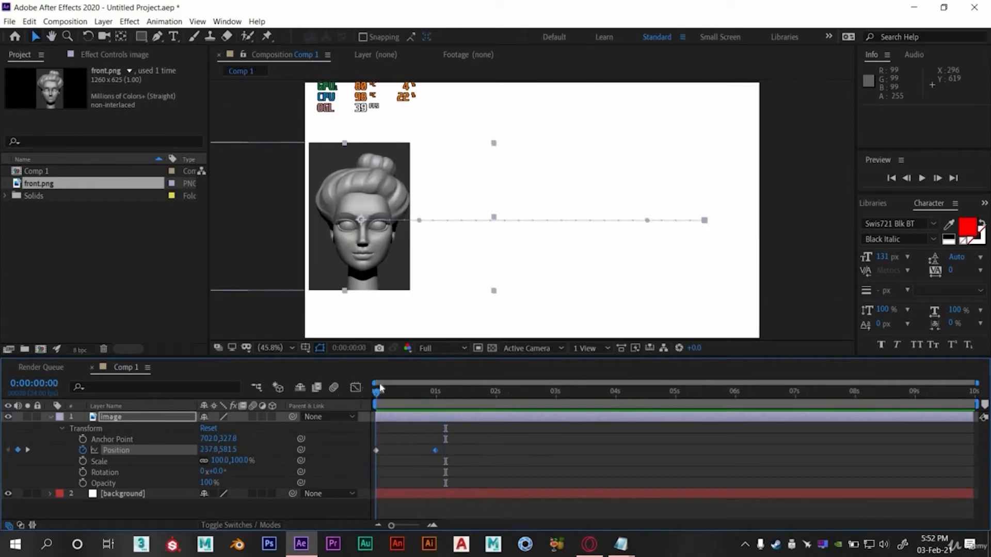
pyautogui.press('space')
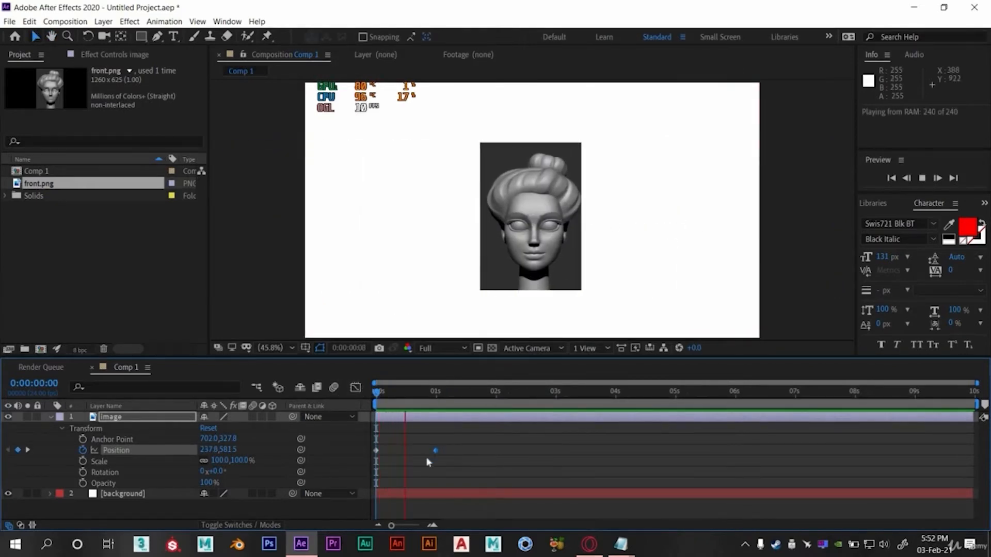
pyautogui.press('space')
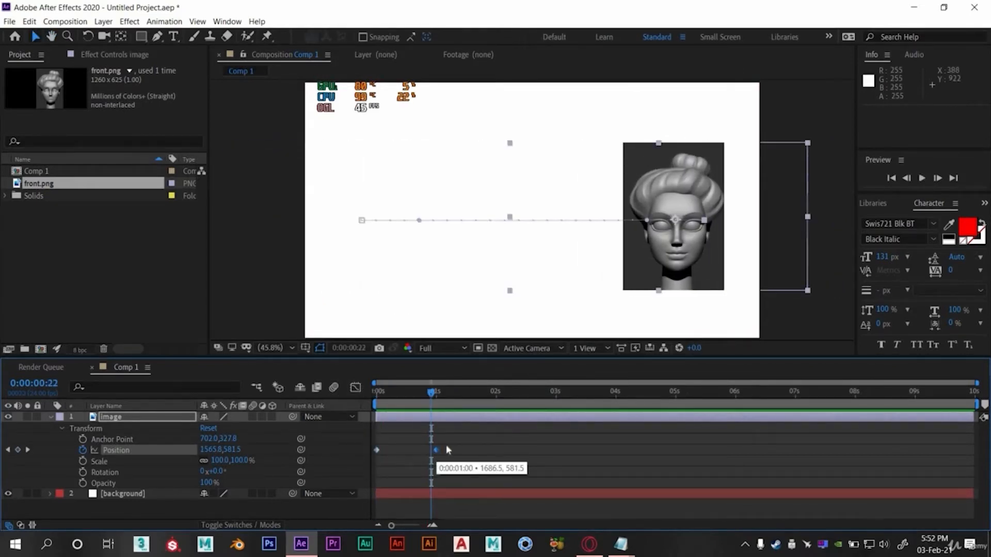
# Slow the movement by shifting the second Position keyframe to about 2 s, and replay the animation from the start
pyautogui.moveTo(447, 445); pyautogui.dragTo(498, 450)
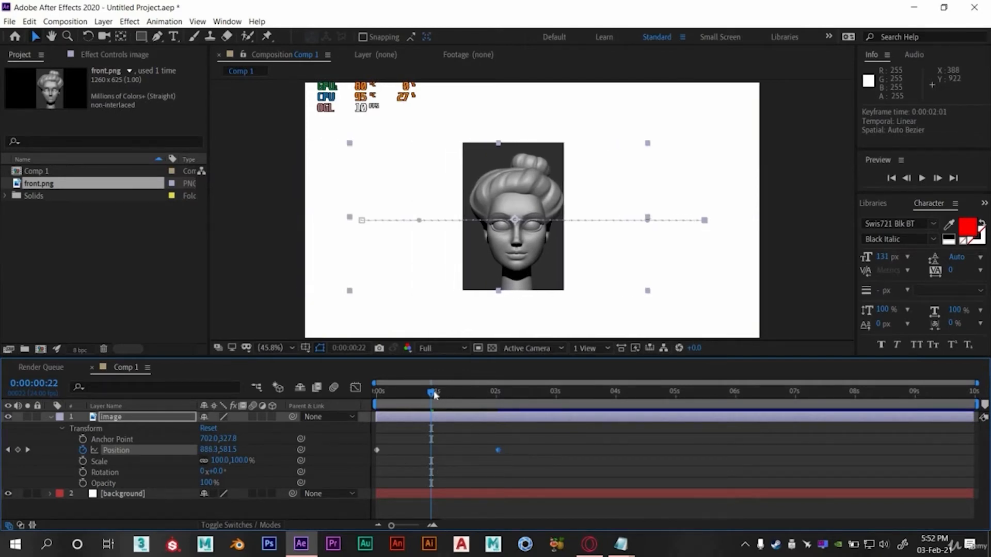
pyautogui.press('Home')
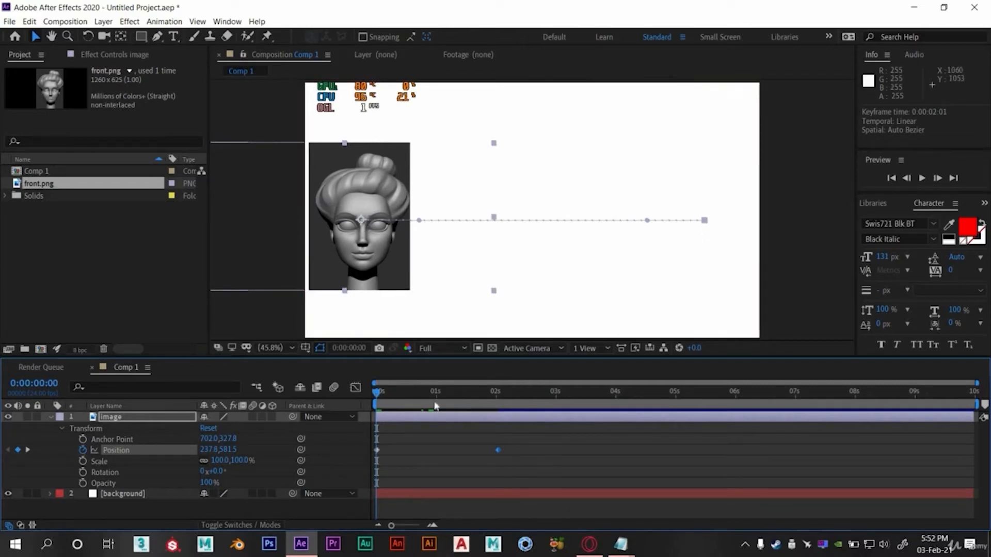
pyautogui.press('space')
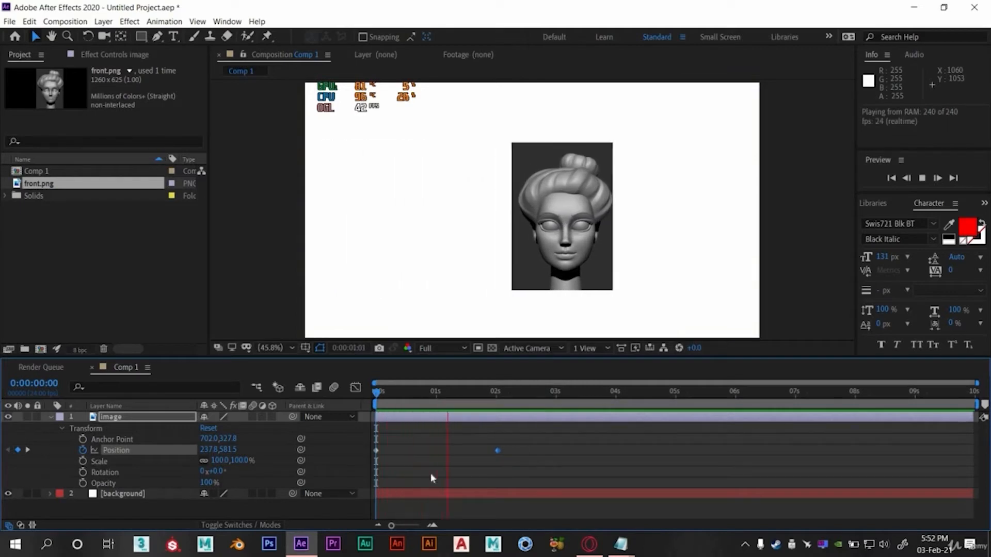
pyautogui.press('space')
pyautogui.press('Home')
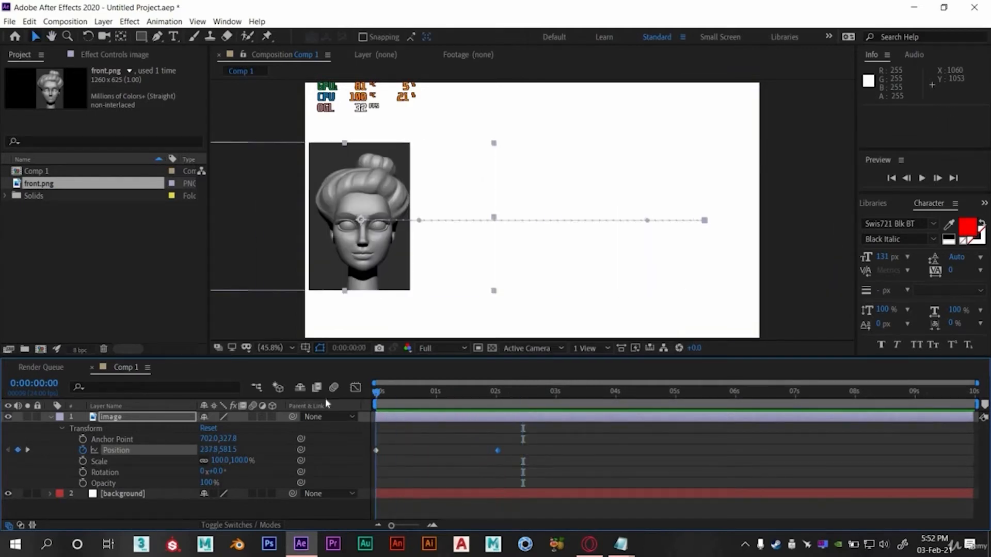
pyautogui.press('space')
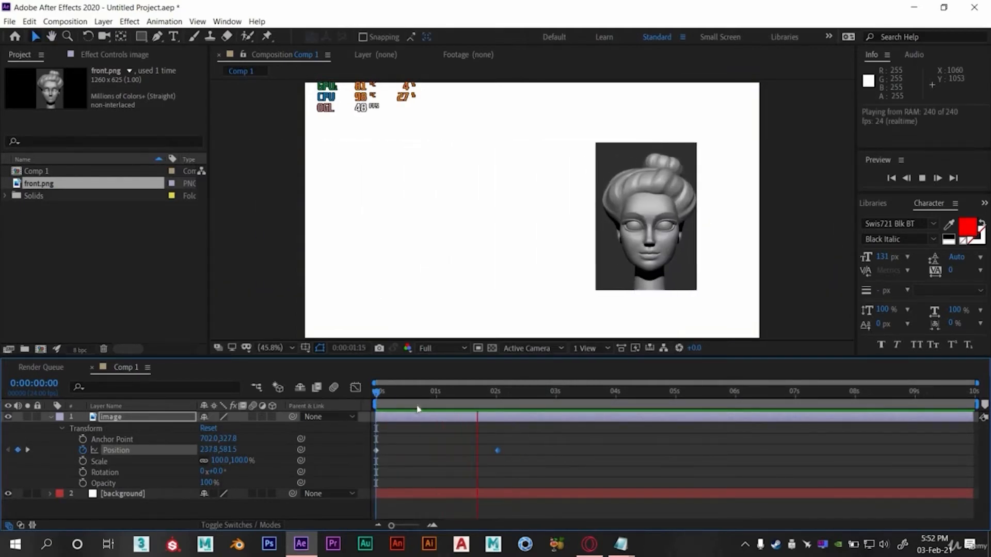
pyautogui.press('space')
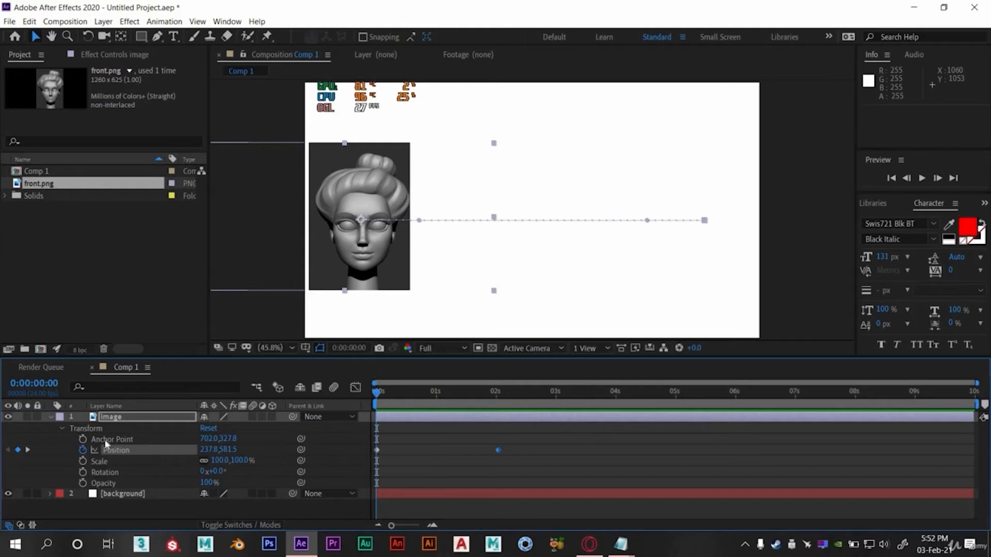
# Remove all Position keyframes from the image layer at 0 s and play the composition to check it
pyautogui.click(83, 450)
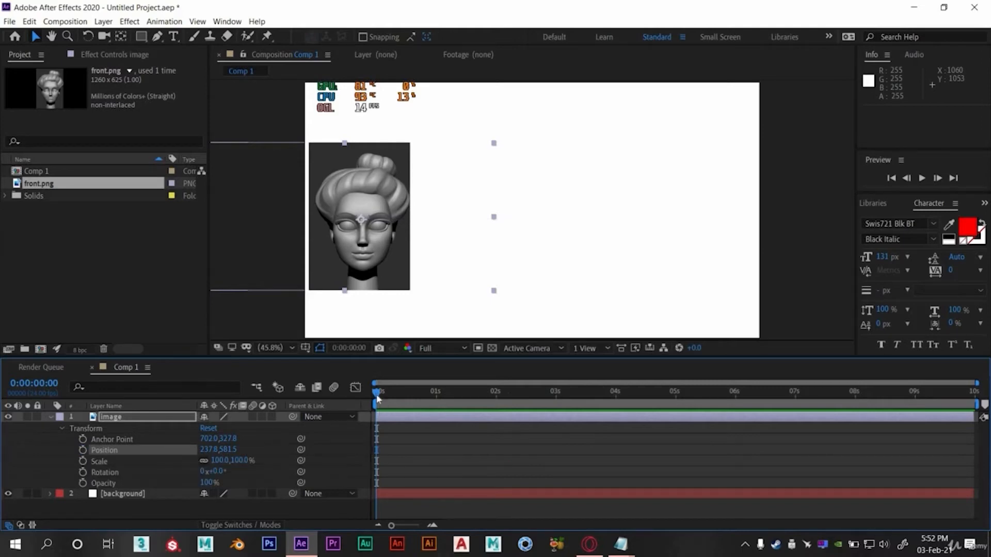
pyautogui.press('space')
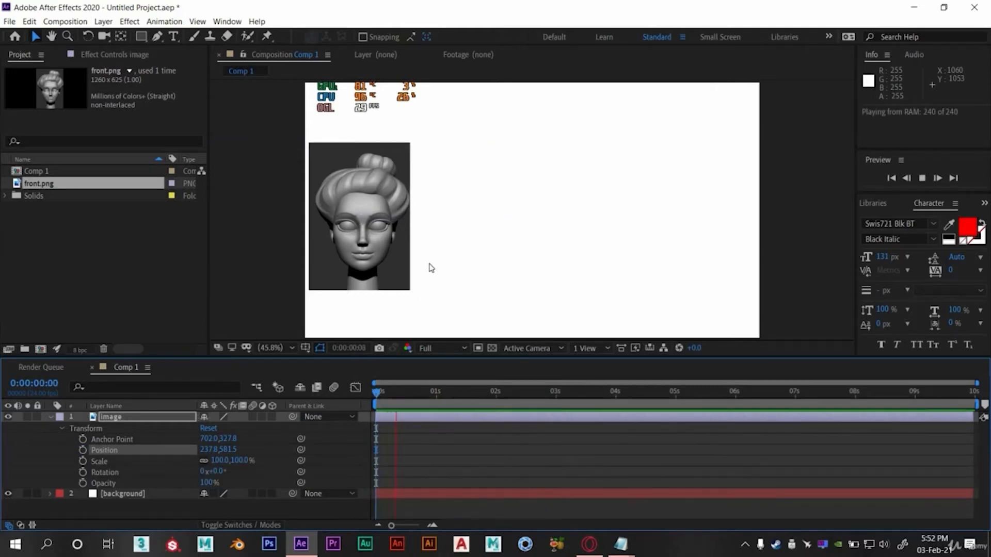
pyautogui.moveTo(395, 393); pyautogui.dragTo(311, 395)
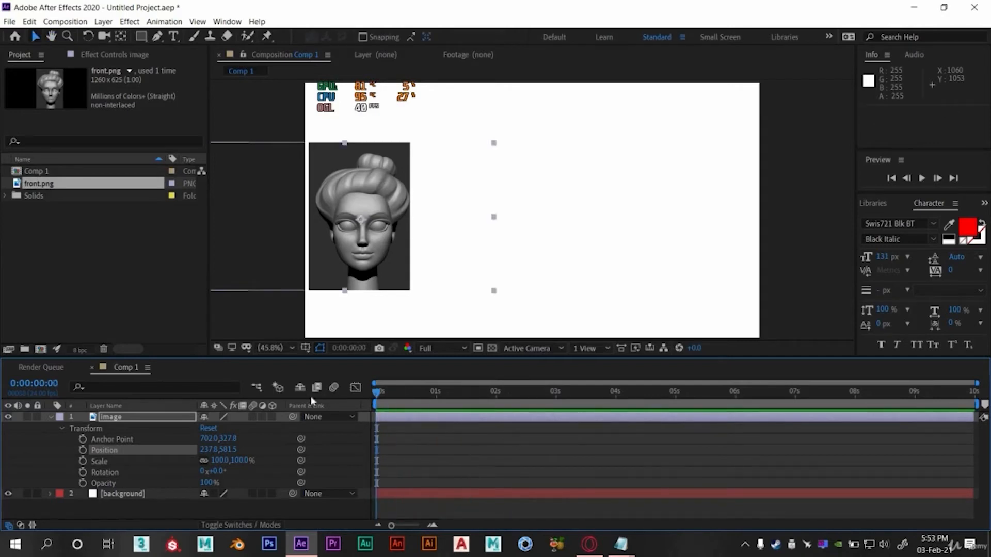
pyautogui.press('space')
pyautogui.press('space')
# Keyframe the image's Scale at 100% at 0 s and at about 165% at 1 s
pyautogui.click(113, 460)
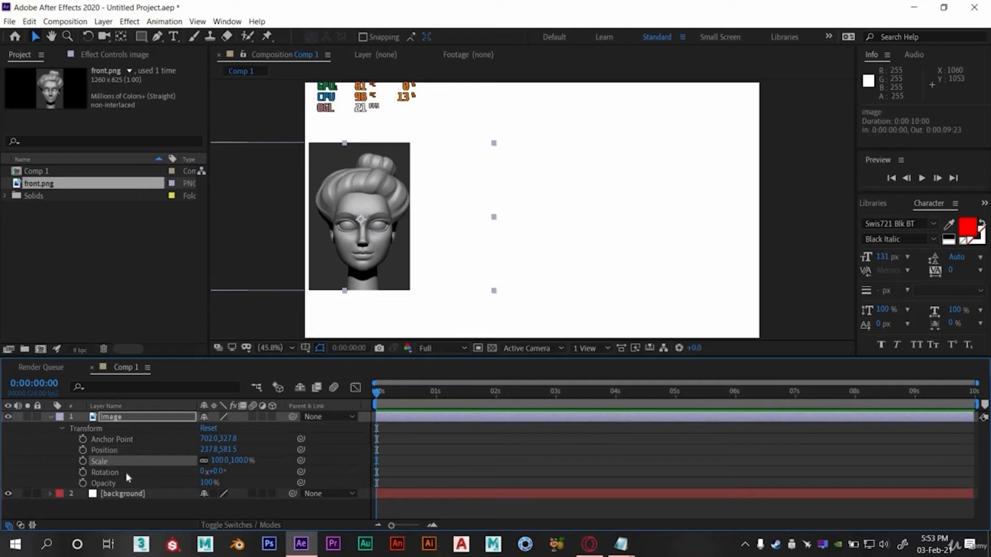
pyautogui.click(82, 462)
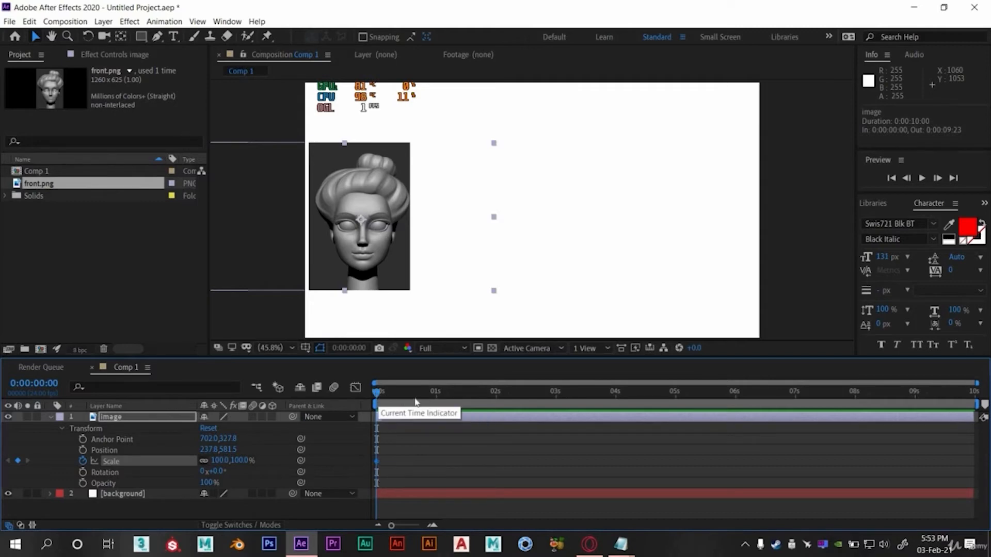
pyautogui.moveTo(378, 393); pyautogui.dragTo(440, 405)
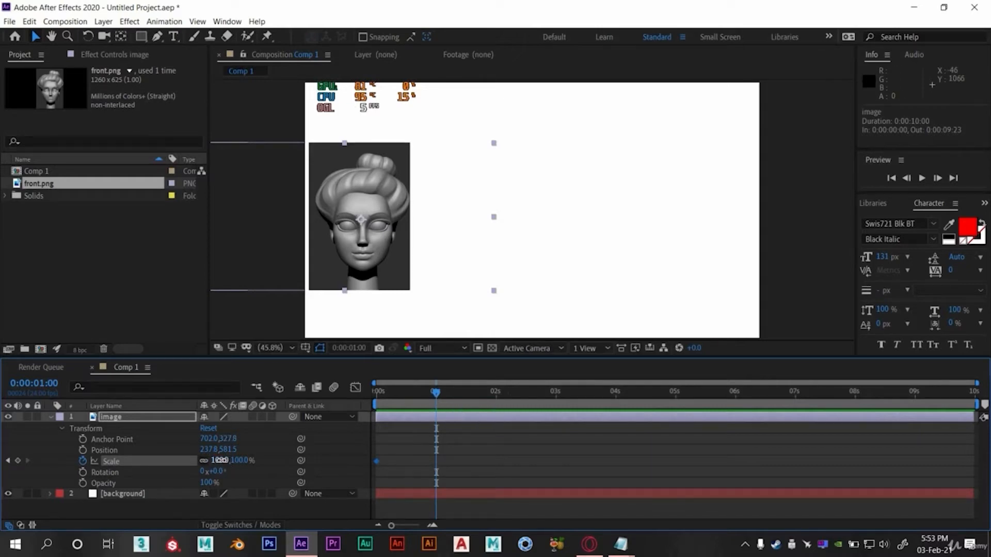
pyautogui.moveTo(235, 461); pyautogui.dragTo(266, 466)
pyautogui.click(375, 400)
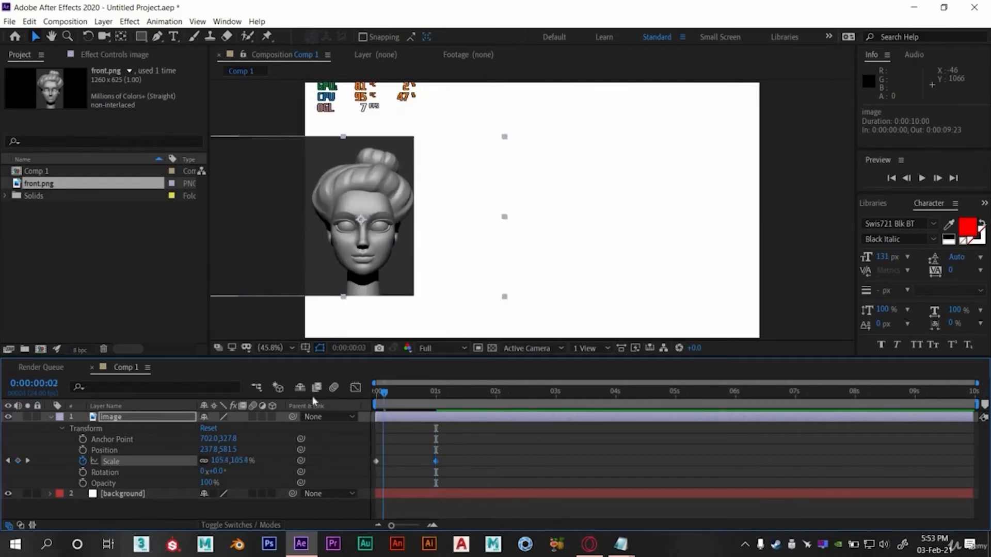
# Play back the image's Scale animation and return to the start of the timeline
pyautogui.press('space')
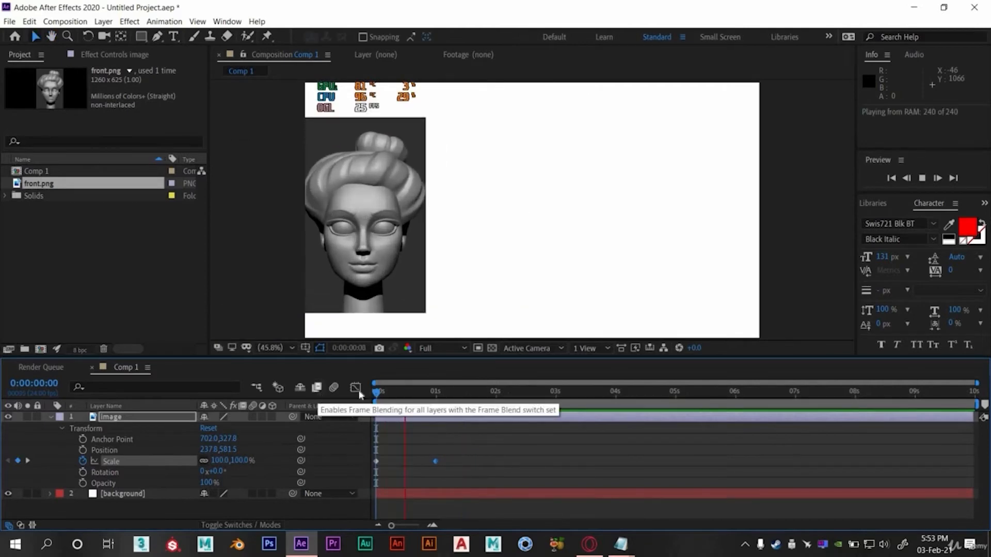
pyautogui.press('space')
pyautogui.moveTo(389, 396); pyautogui.dragTo(302, 401)
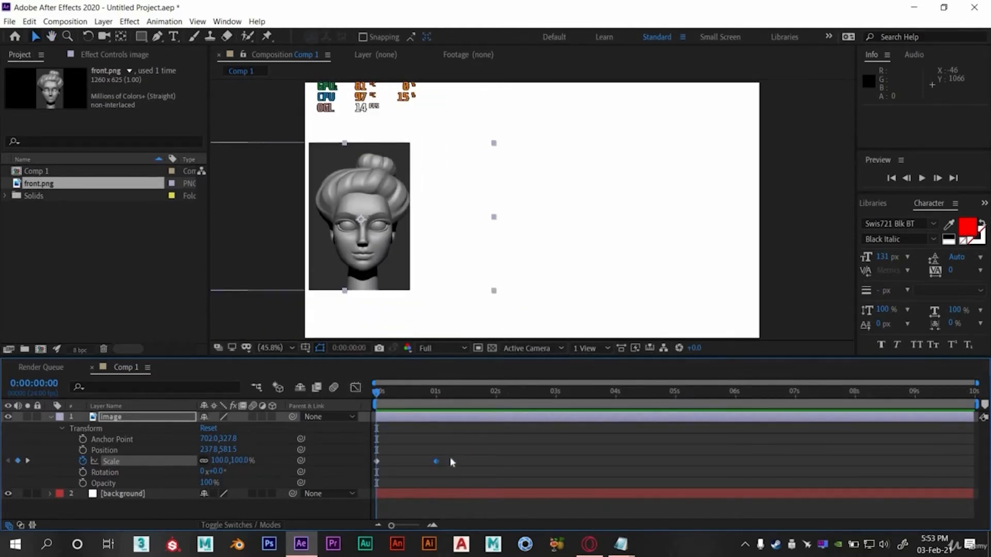
# Shift both Scale keyframes about one second later, to 0:00:01:01 and 0:00:02:01
pyautogui.moveTo(450, 457); pyautogui.dragTo(437, 472)
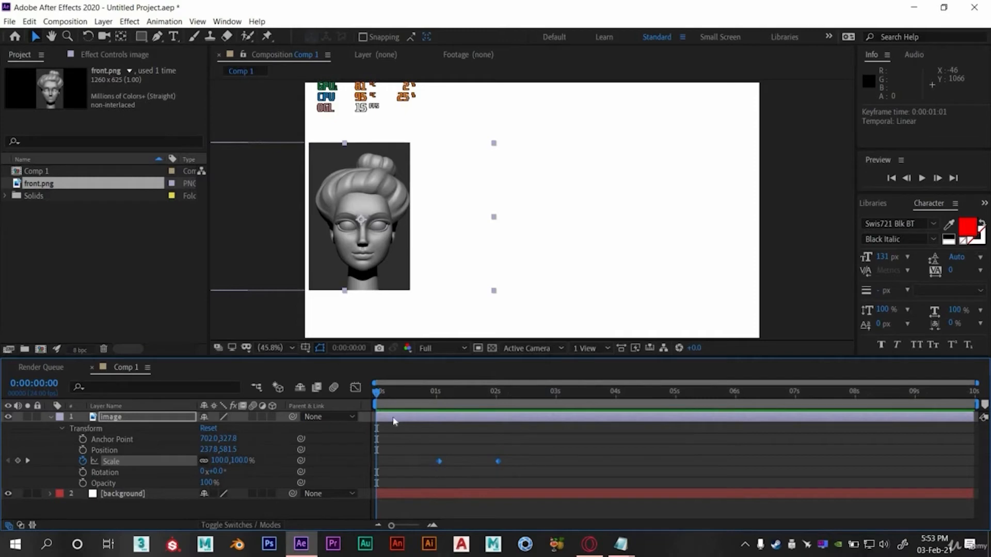
pyautogui.click(447, 475)
pyautogui.click(438, 394)
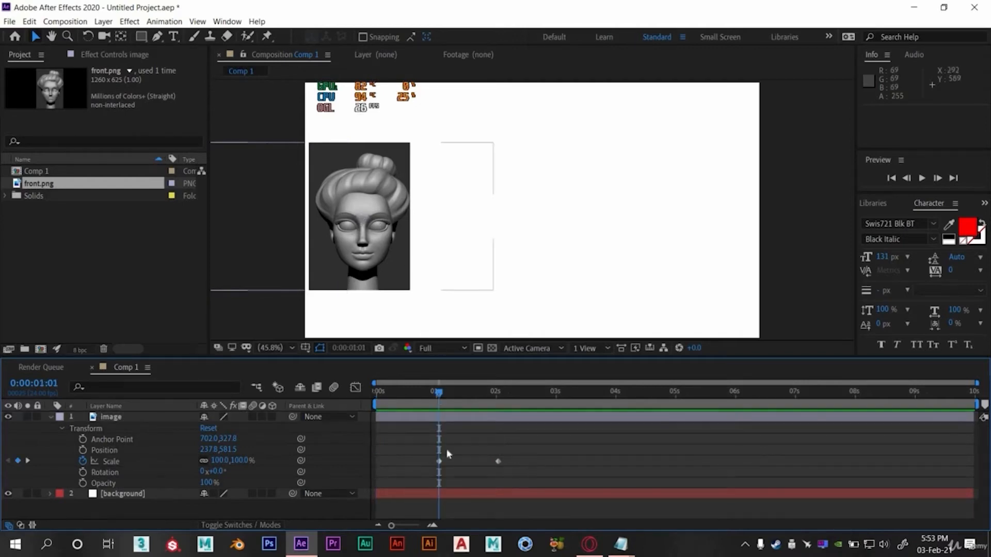
# Play back the shifted Scale animation from its first keyframe and from the start of the timeline
pyautogui.press('space')
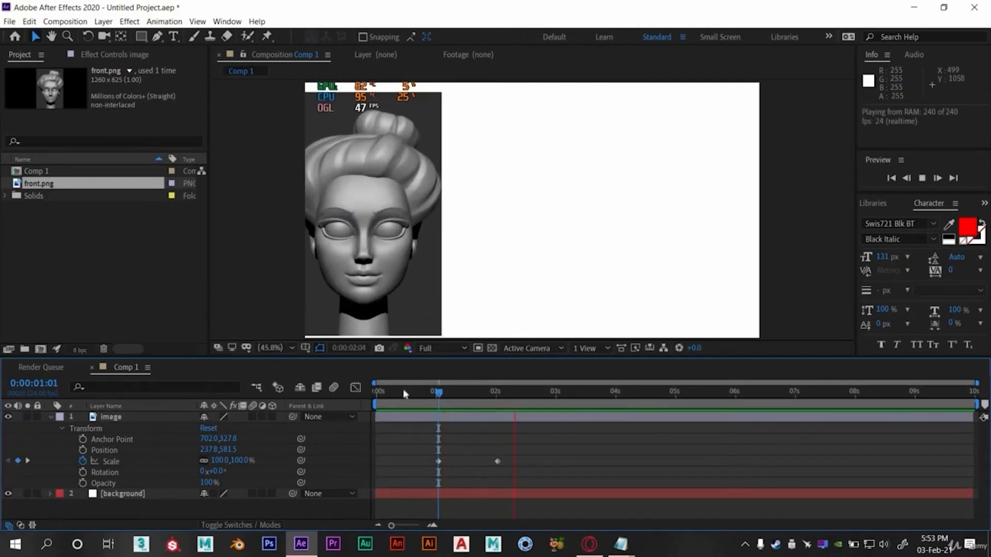
pyautogui.press('space')
pyautogui.press('Home')
pyautogui.press('space')
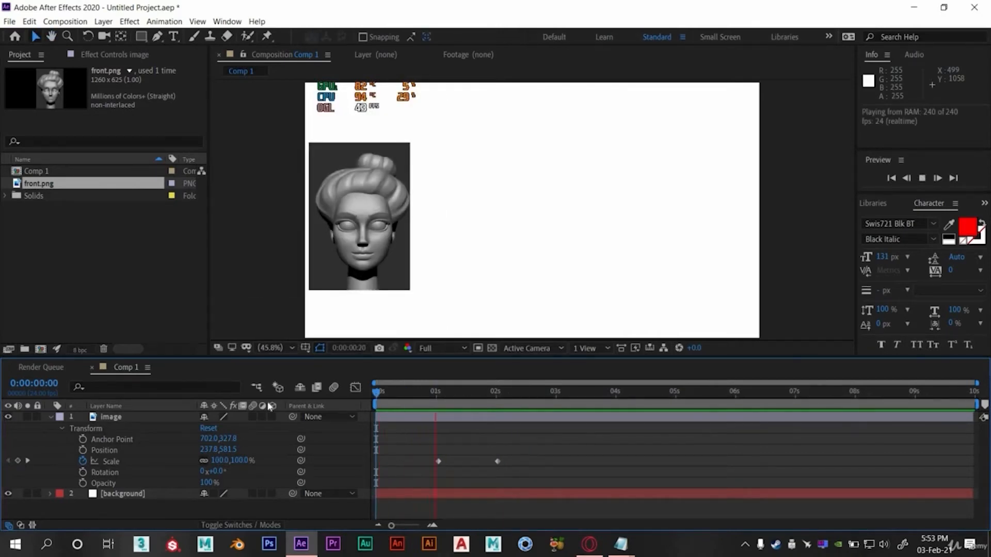
pyautogui.press('space')
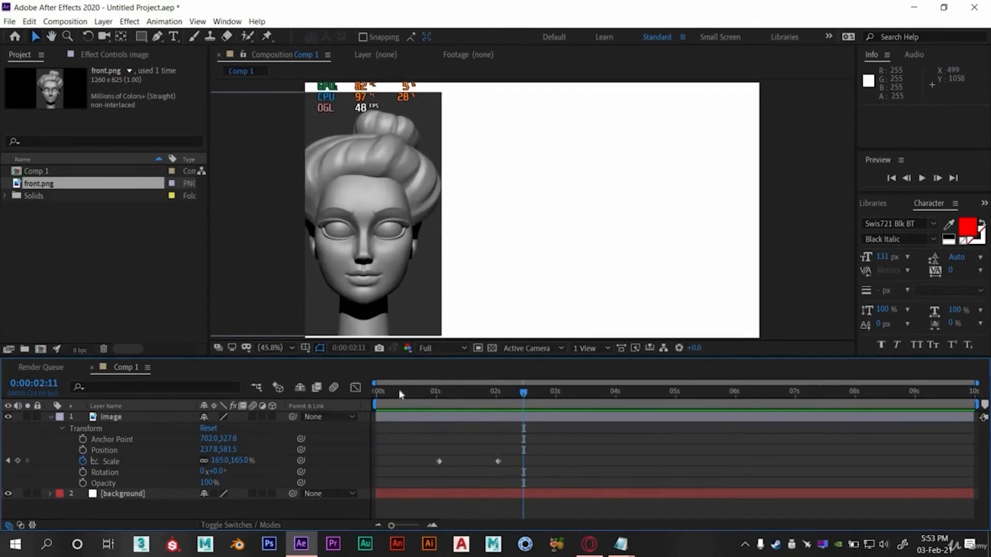
# Move the image to the middle of the composition frame, at about 973.1, 566.2, and replay the scaling there
pyautogui.press('Home')
pyautogui.moveTo(379, 255); pyautogui.dragTo(578, 253)
pyautogui.press('space')
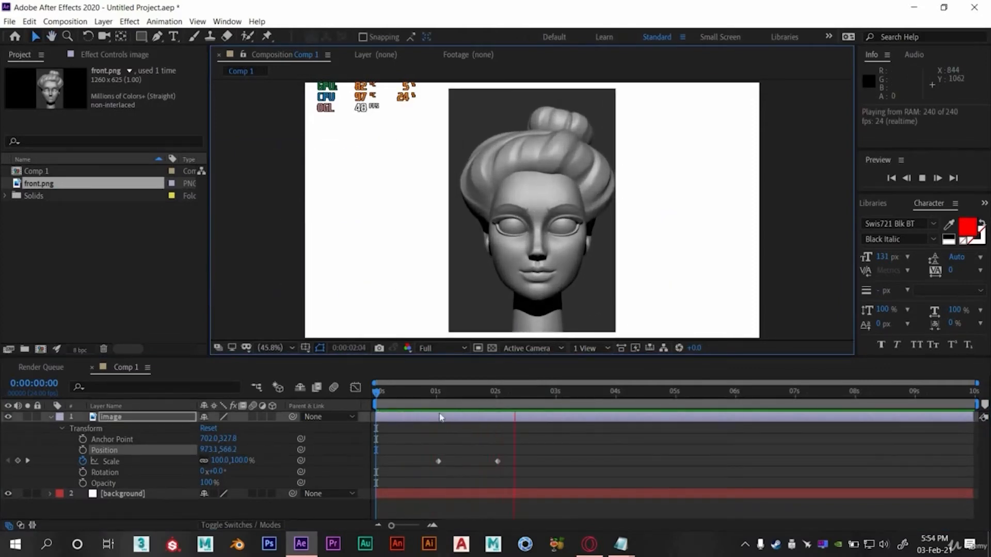
pyautogui.press('space')
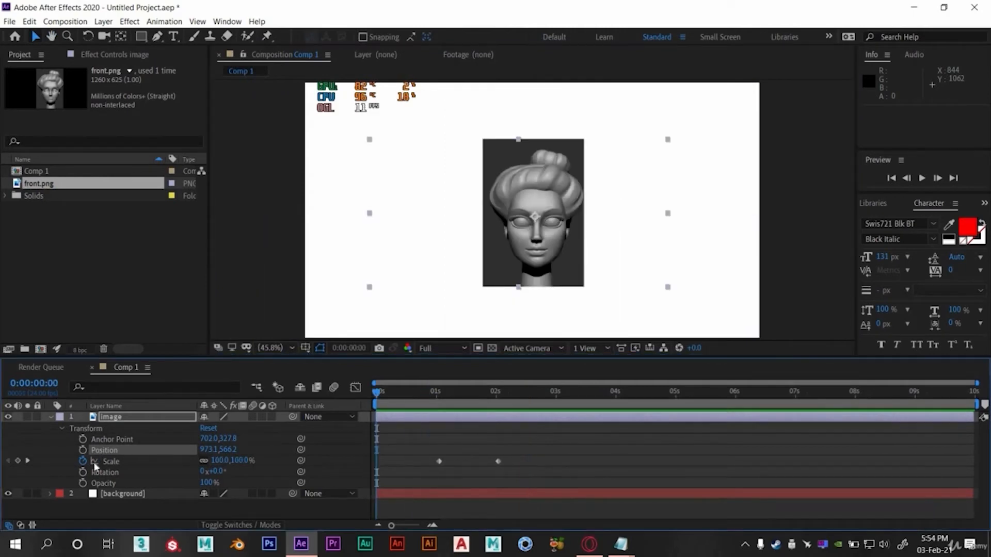
# Remove the Scale keyframes, and keyframe the image's Rotation at 0° at 0:00:01:01 and 90° at 2 s
pyautogui.click(82, 461)
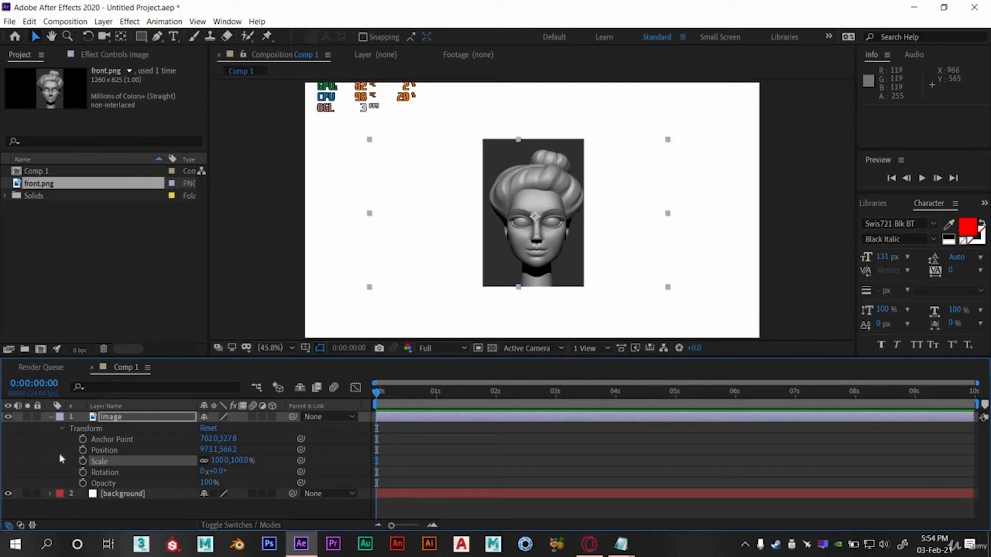
pyautogui.click(82, 472)
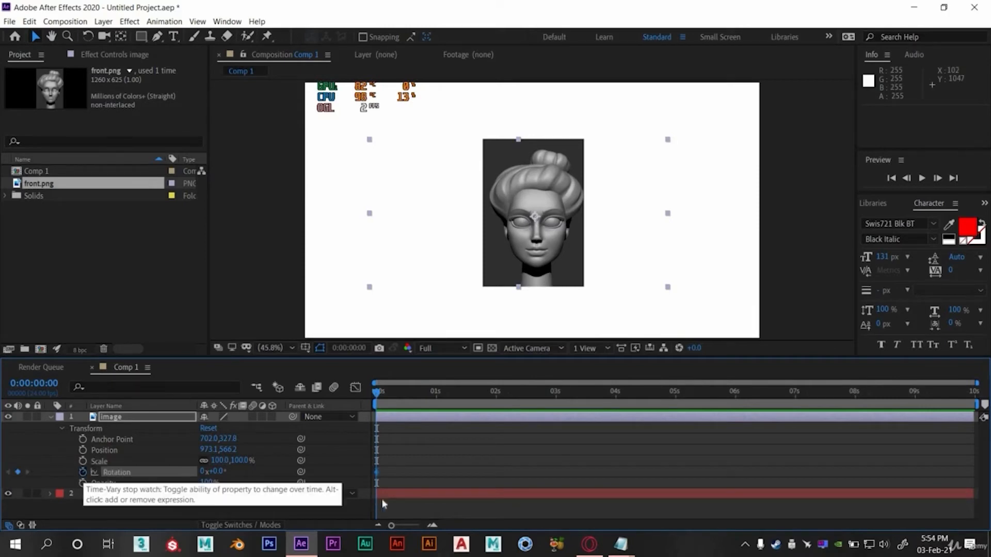
pyautogui.moveTo(435, 474); pyautogui.dragTo(437, 473)
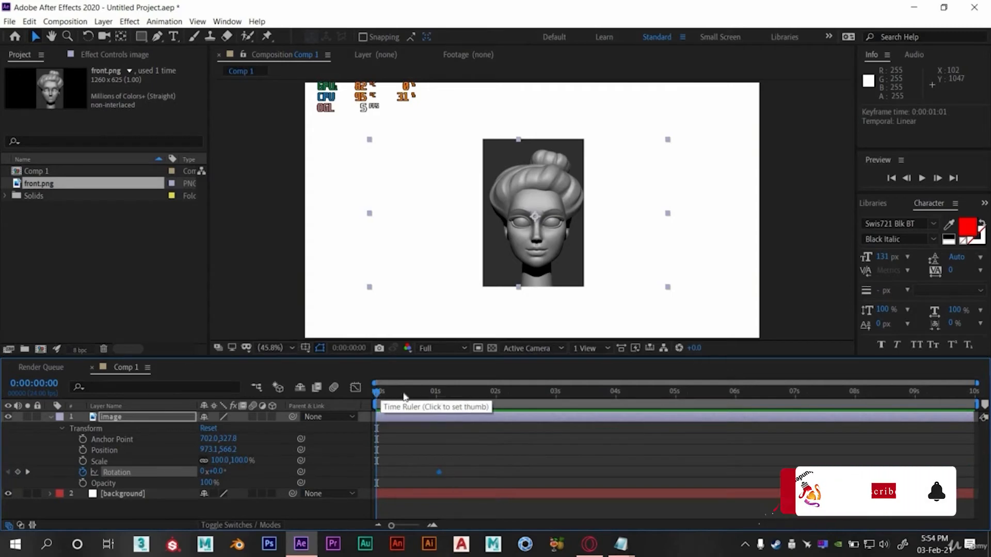
pyautogui.moveTo(399, 397); pyautogui.dragTo(495, 407)
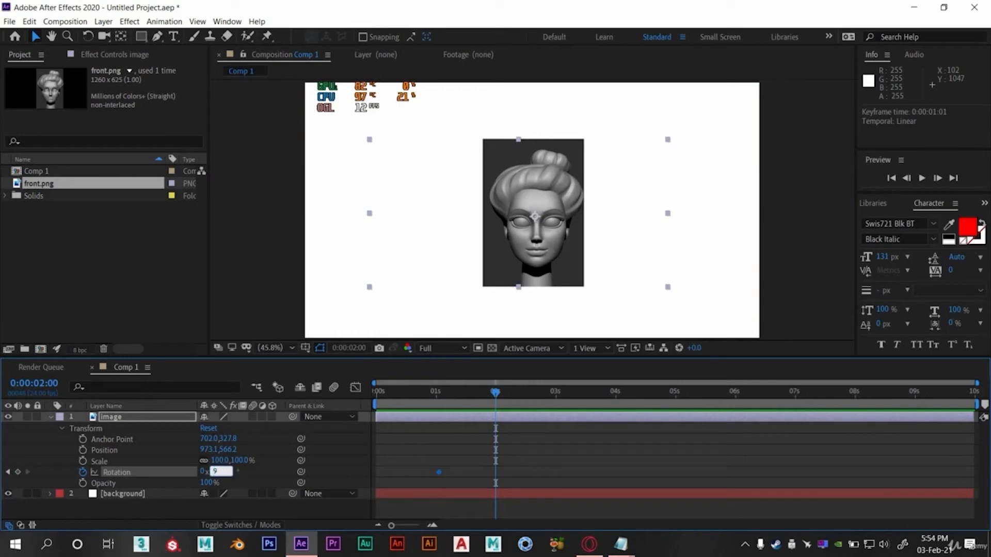
pyautogui.press('Return')
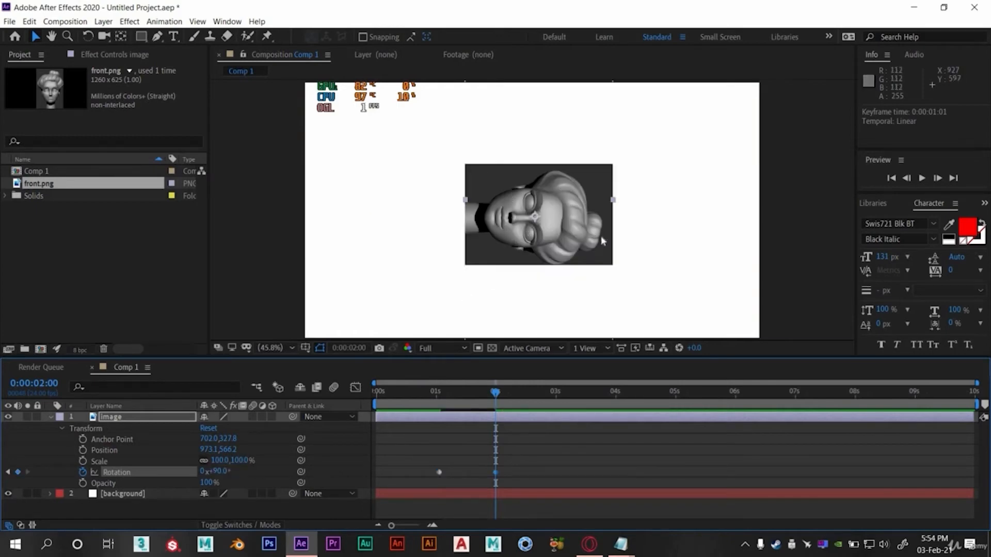
# Play back the image's Rotation animation from around 1 s
pyautogui.click(429, 397)
pyautogui.press('space')
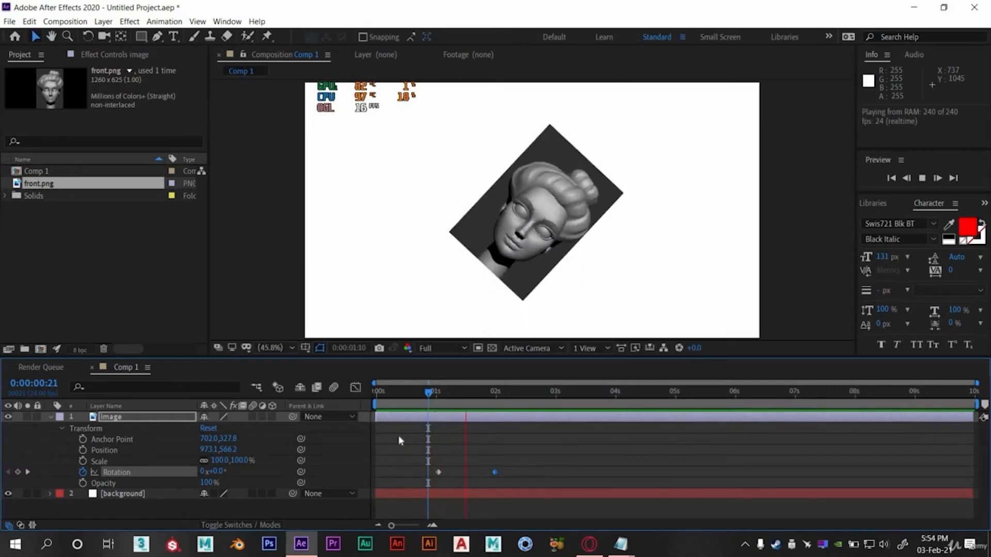
pyautogui.press('space')
pyautogui.click(435, 395)
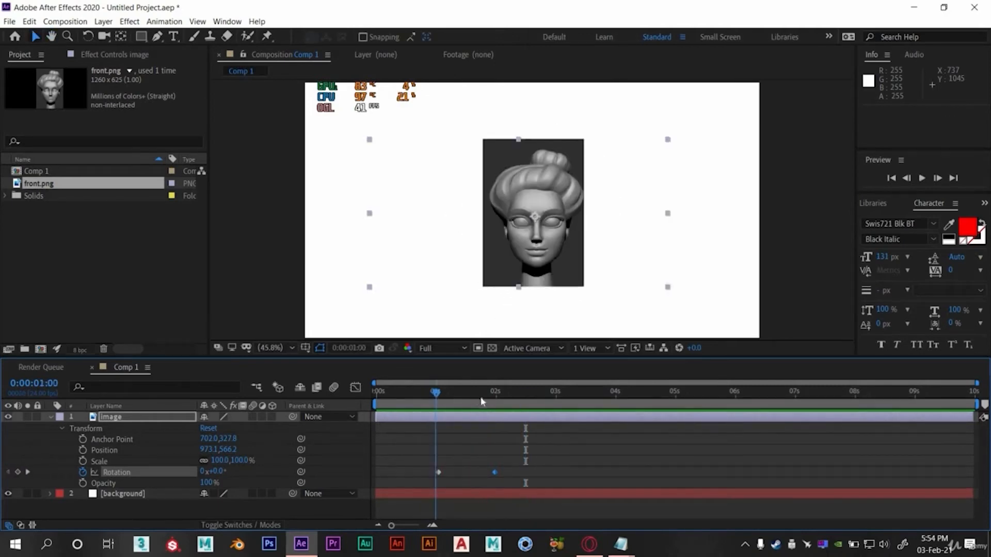
pyautogui.press('space')
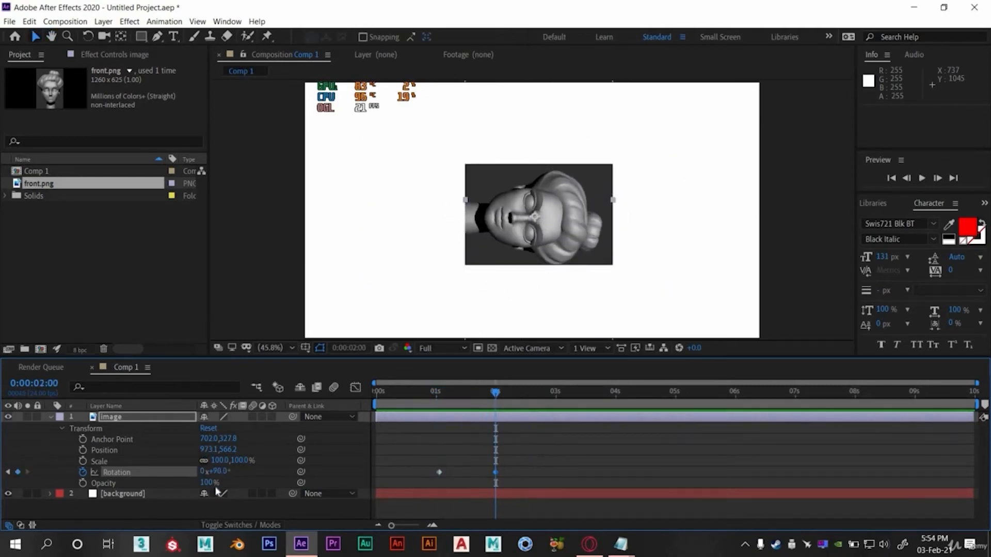
# Set the image's Rotation at 2 s to two revolutions plus 90° and play back the animation from around 1 s
pyautogui.click(203, 472)
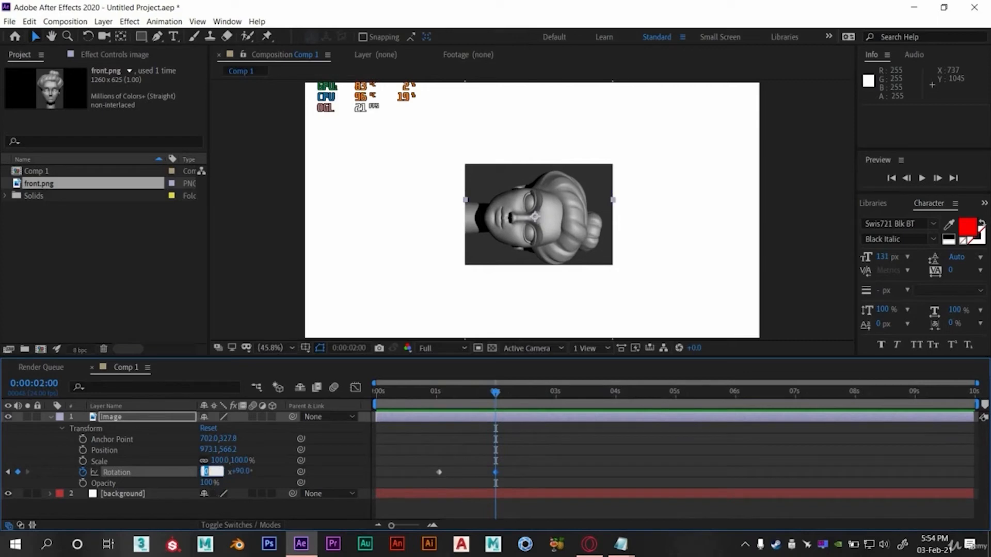
pyautogui.click(434, 394)
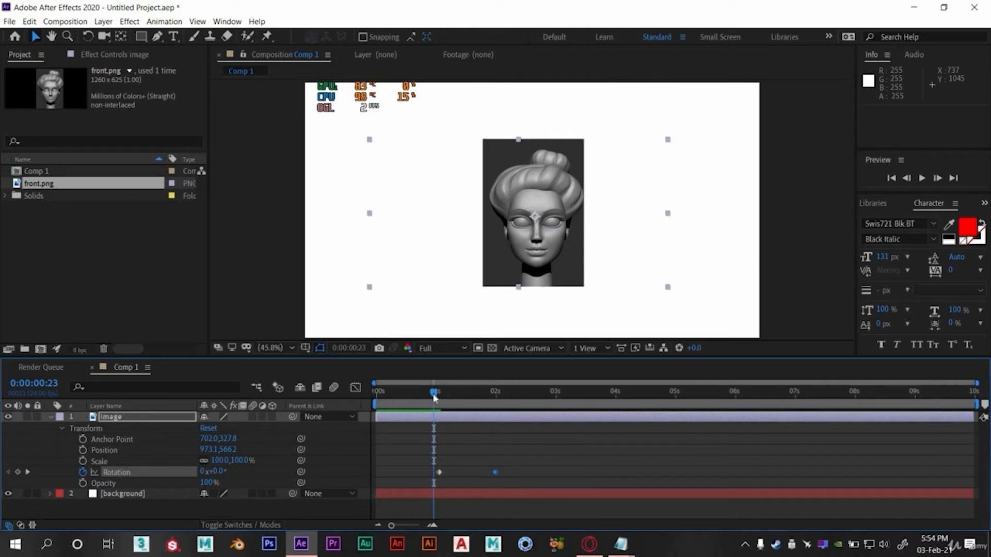
pyautogui.press('space')
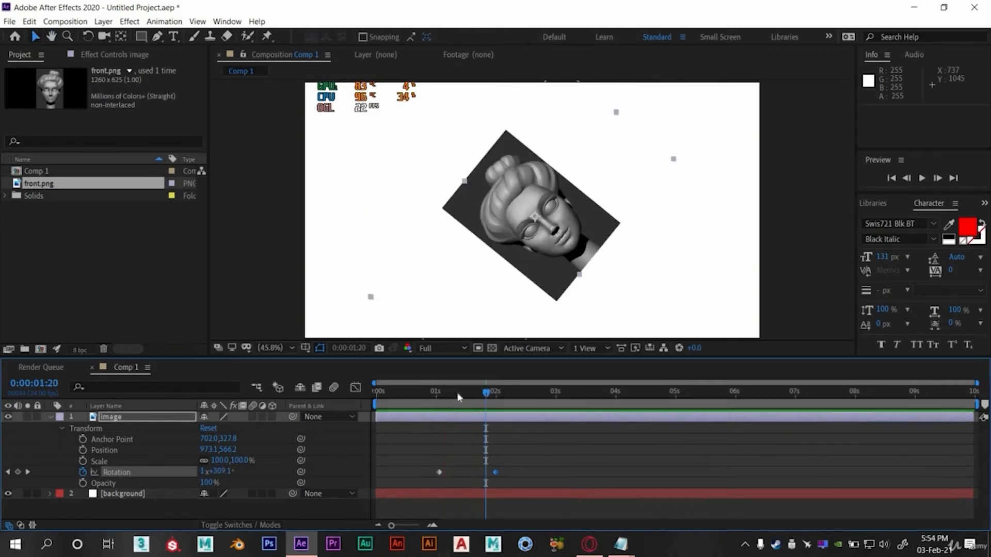
# Set the Rotation at 2 s to exactly 2x+0.0° and replay the spin from around 1 s
pyautogui.moveTo(459, 395); pyautogui.dragTo(496, 397)
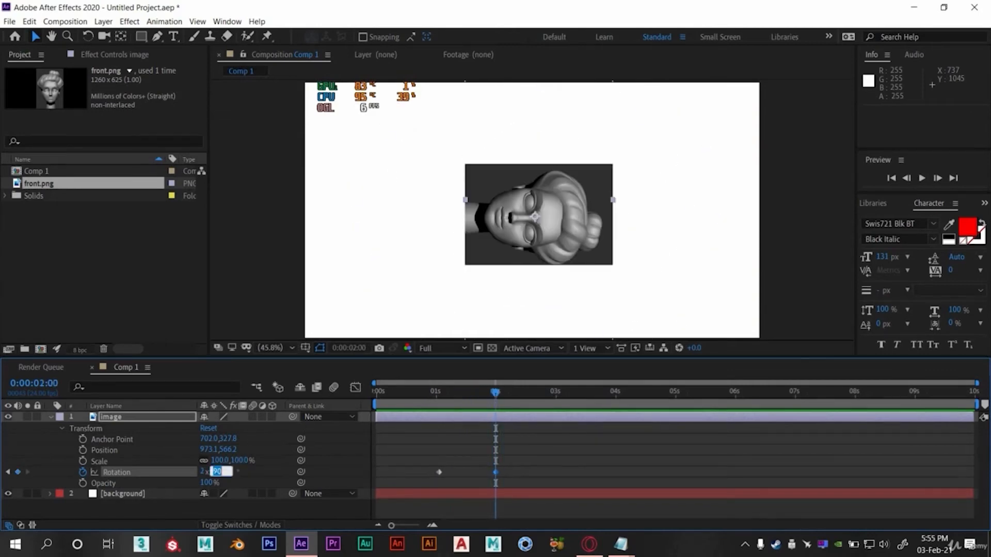
pyautogui.press('Return')
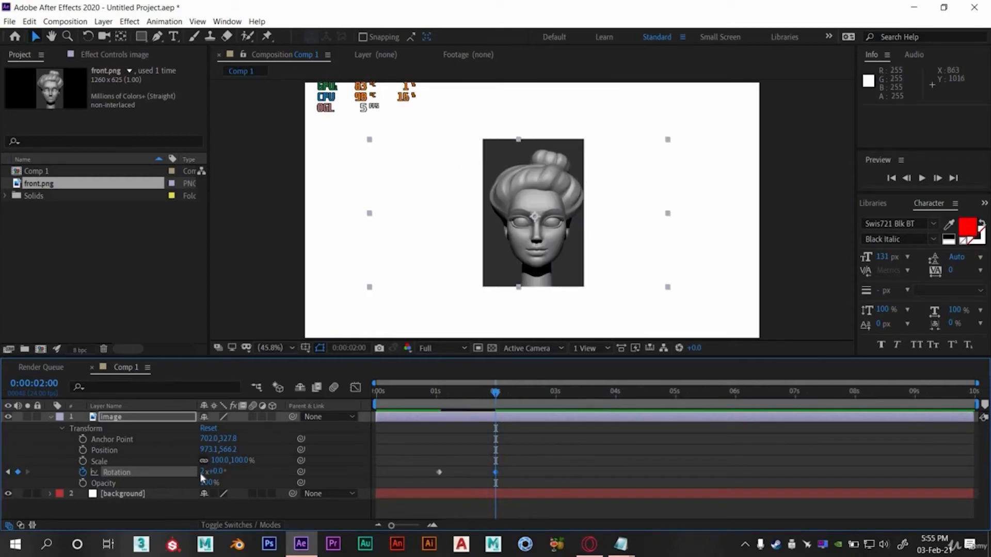
pyautogui.click(435, 397)
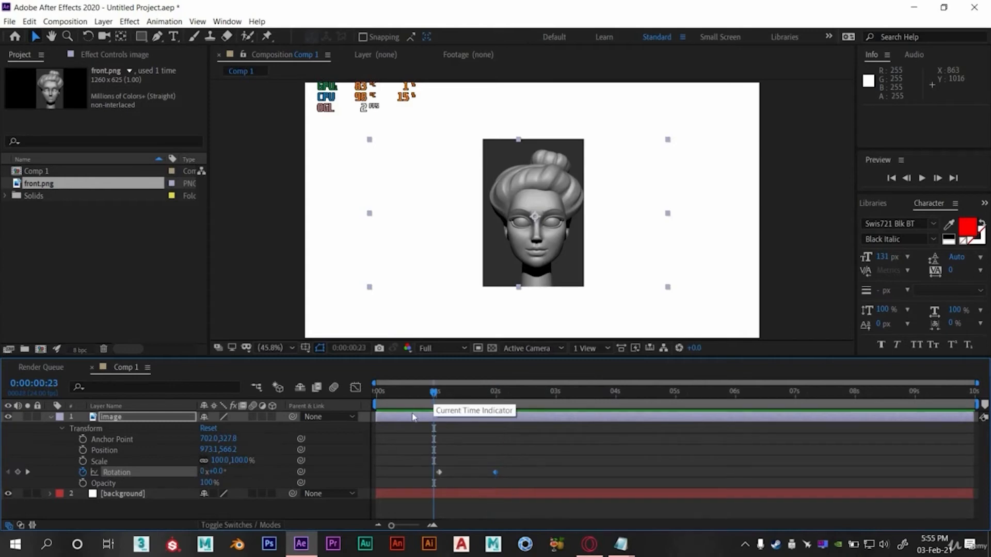
pyautogui.press('space')
pyautogui.press('space')
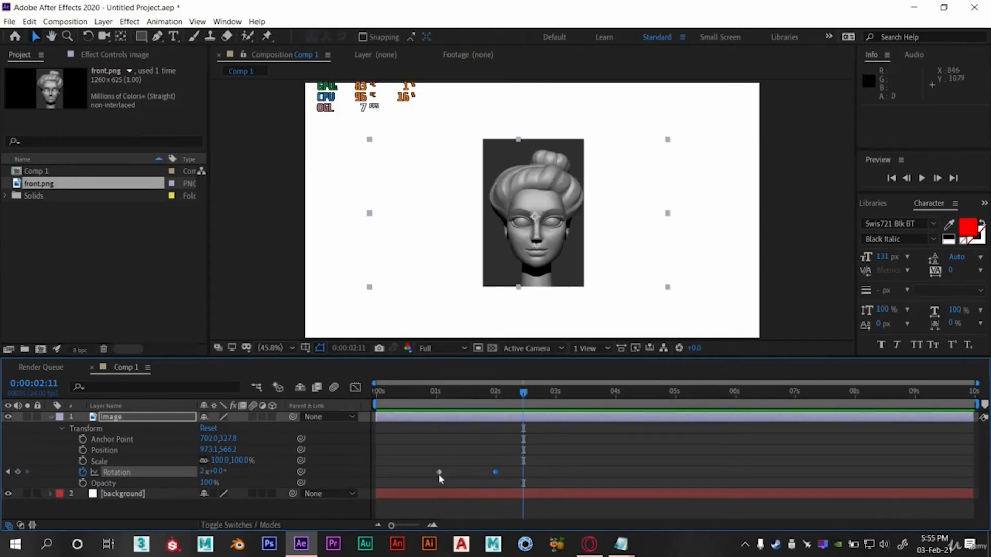
# Move the first Rotation keyframe to 0:00:00:00 and play back the rotation from the start of the timeline
pyautogui.moveTo(438, 474); pyautogui.dragTo(377, 480)
pyautogui.click(377, 394)
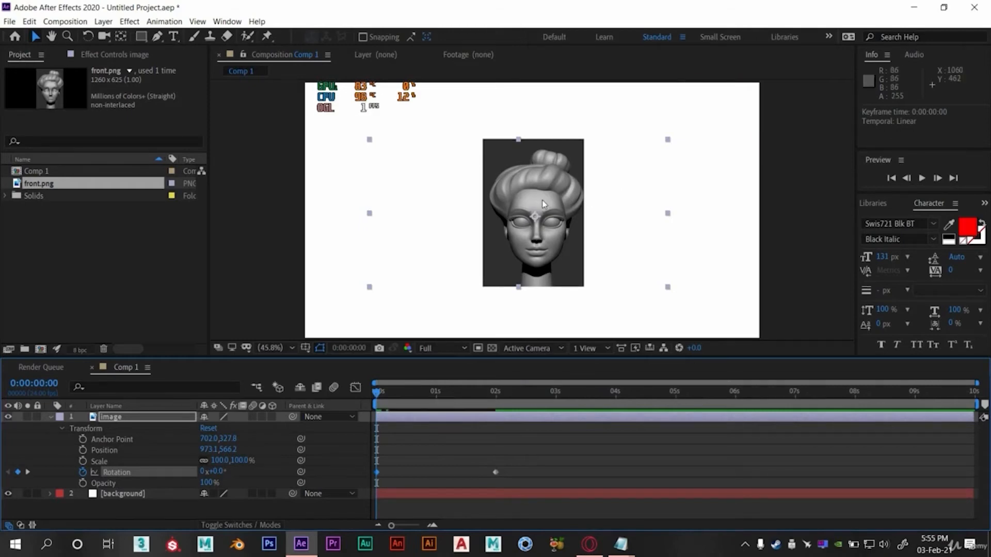
pyautogui.press('space')
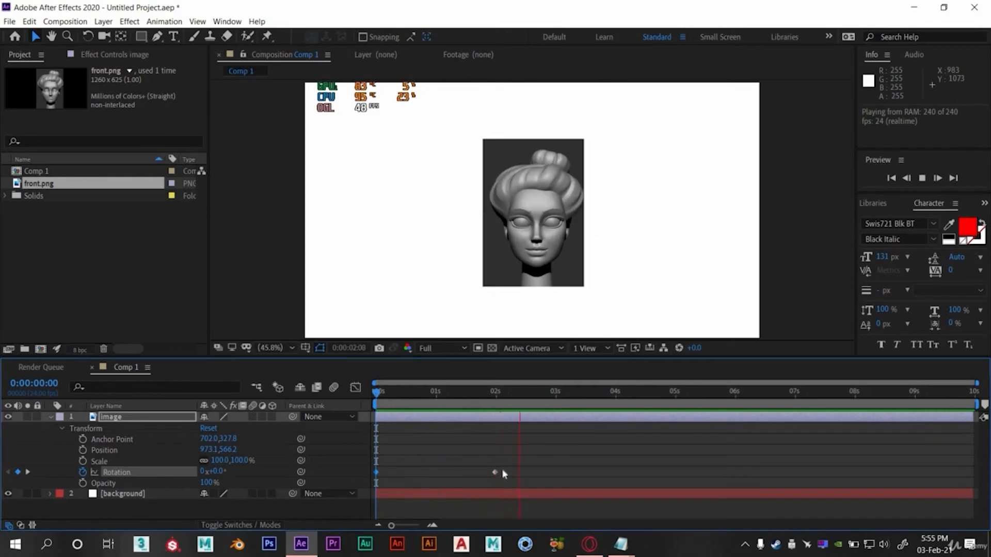
pyautogui.press('space')
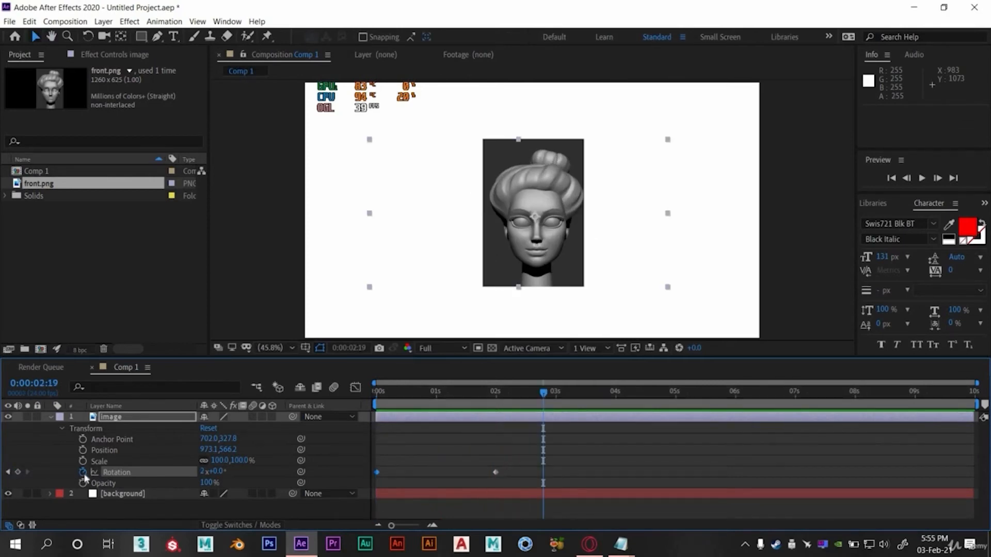
# Remove the image's Rotation keyframes and set a fresh Rotation keyframe of 2x+0.0° at 0:00:01:00
pyautogui.click(83, 473)
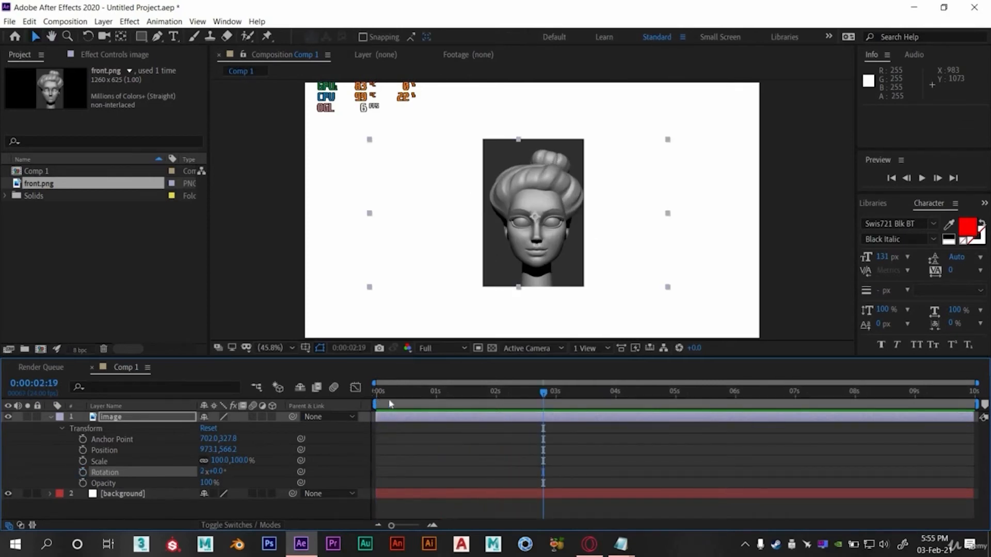
pyautogui.moveTo(391, 394); pyautogui.dragTo(70, 421)
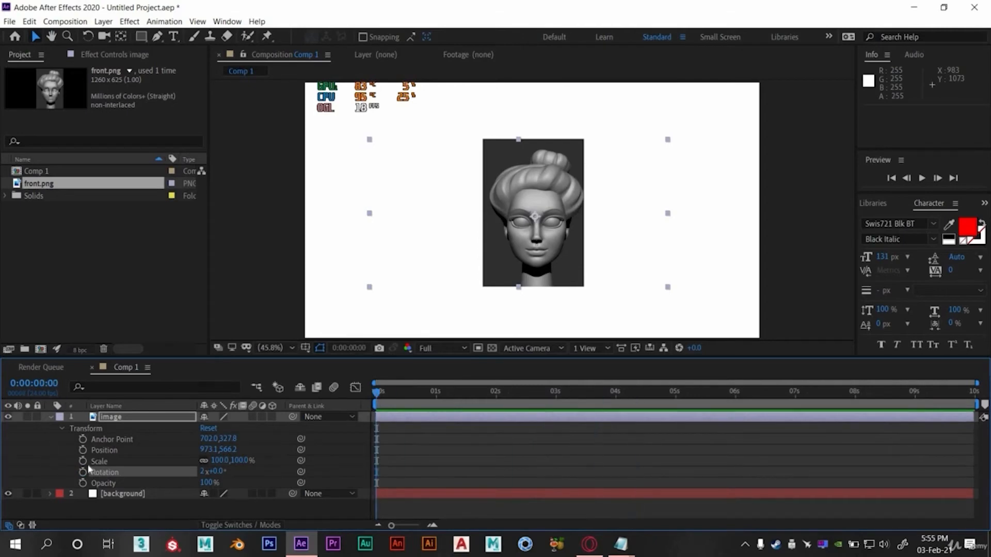
pyautogui.click(115, 439)
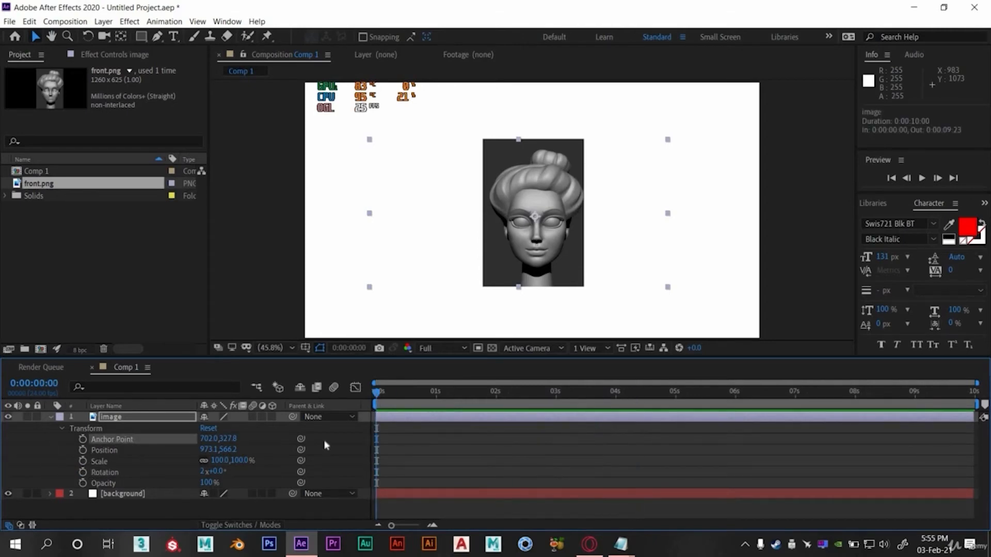
pyautogui.click(436, 400)
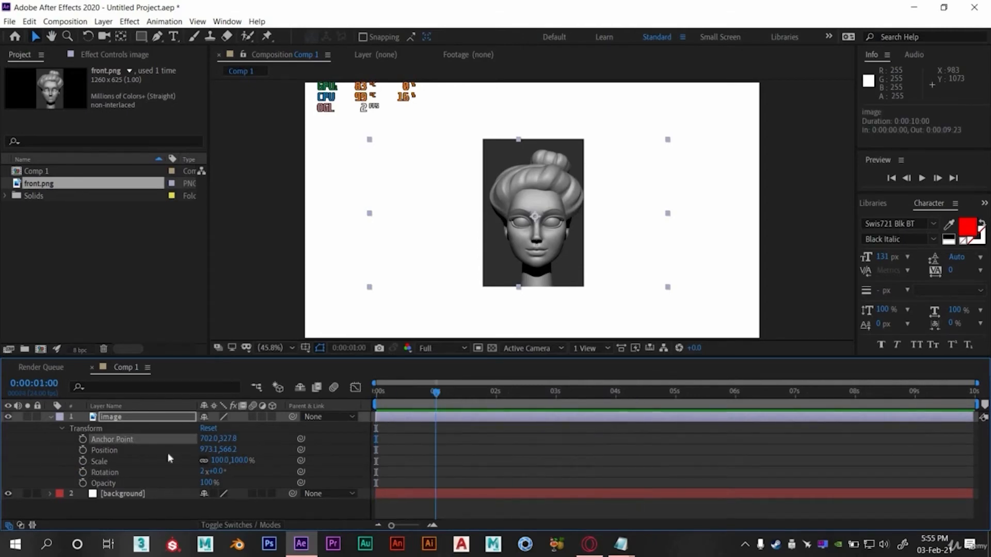
pyautogui.click(82, 472)
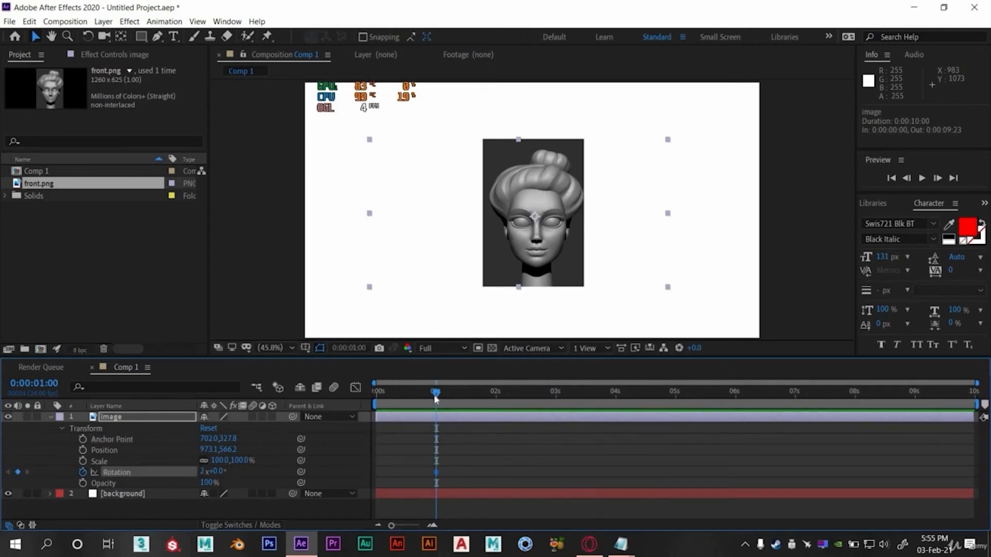
# Keyframe the image's Rotation at 1x+0.0° at 0:00:02:01 and play back the animation from 1 s
pyautogui.click(498, 396)
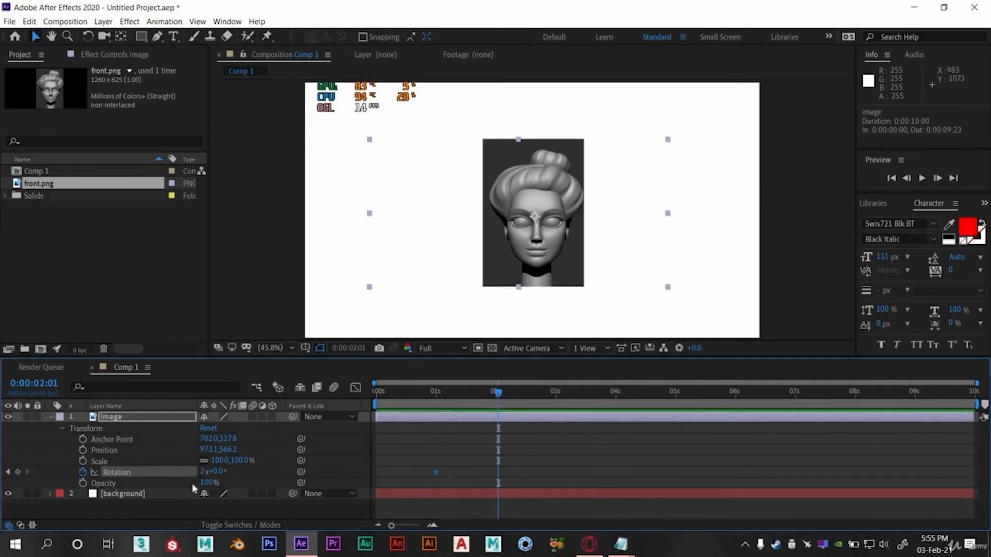
pyautogui.click(204, 471)
pyautogui.write('1')
pyautogui.press('Return')
pyautogui.click(435, 391)
pyautogui.press('space')
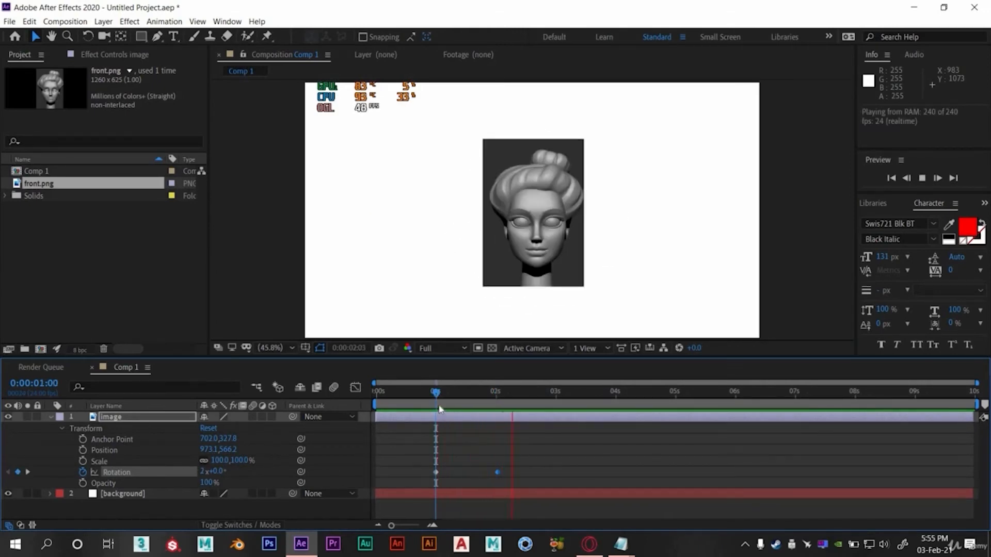
pyautogui.press('space')
pyautogui.press('space')
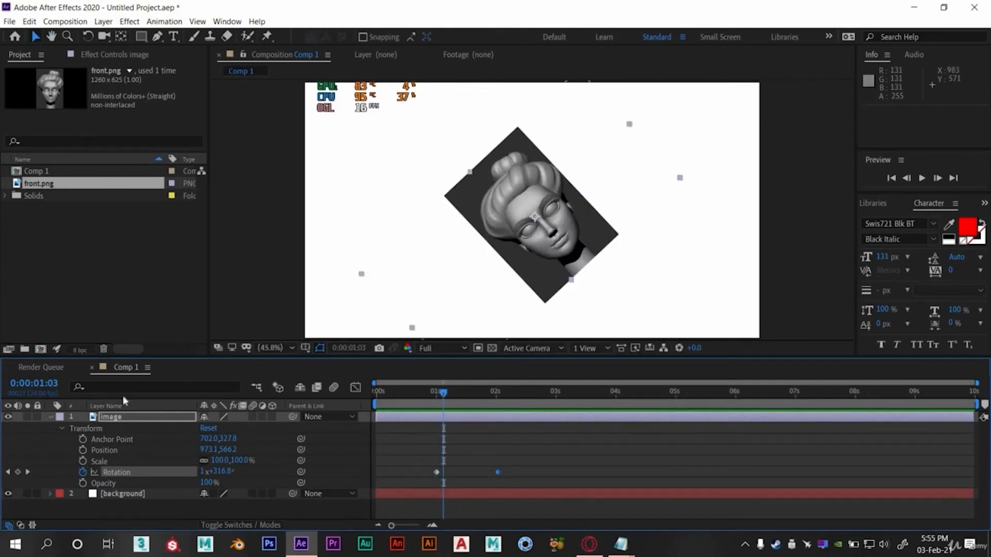
# Move the image's anchor point with the Pan Behind tool to the picture's upper corner, at about 863.3, 57.2
pyautogui.click(116, 439)
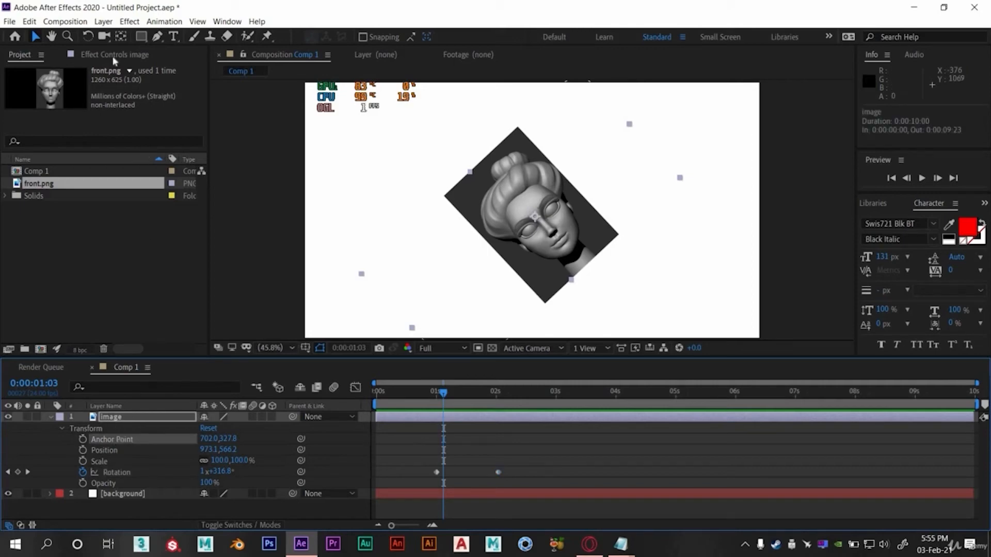
pyautogui.click(120, 37)
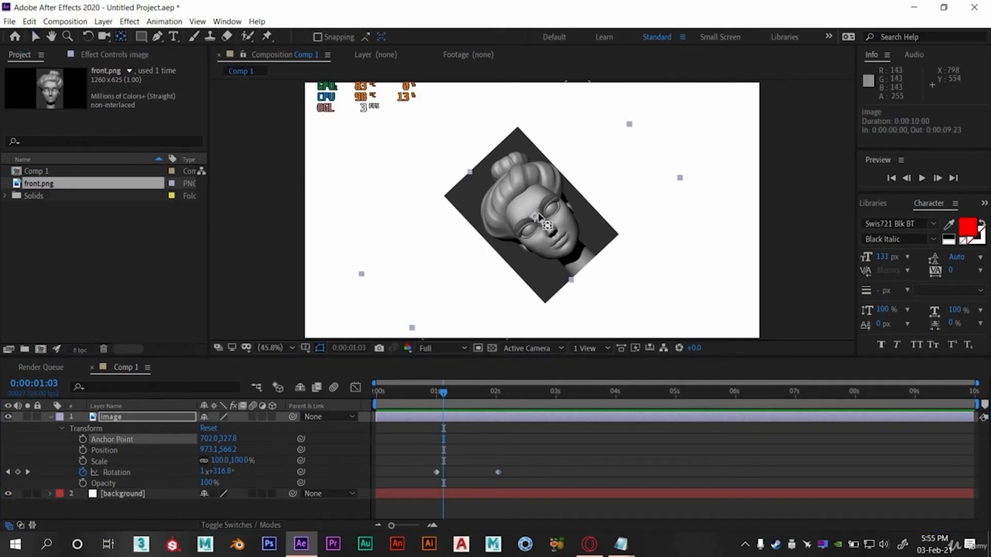
pyautogui.click(529, 182)
pyautogui.moveTo(529, 181); pyautogui.dragTo(518, 142)
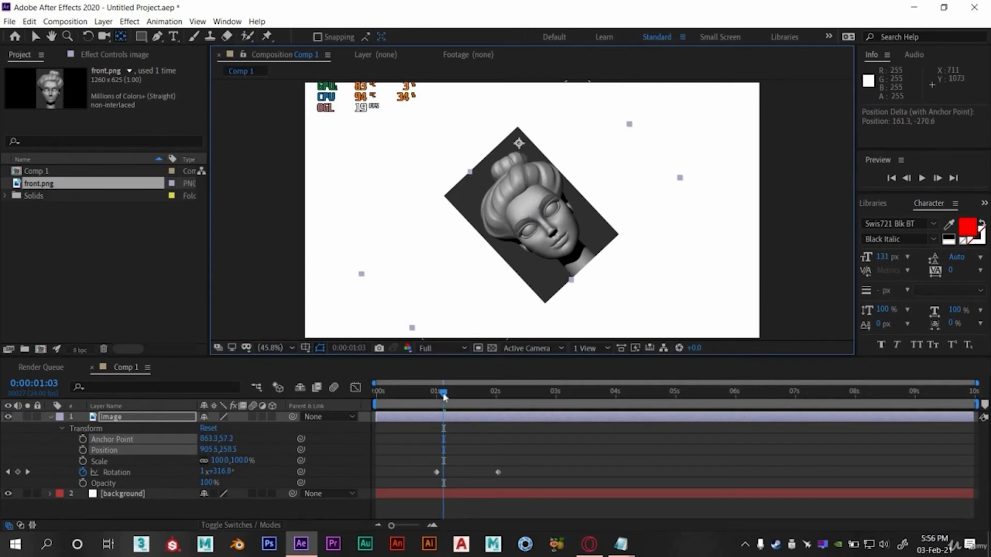
# Play back the image's Rotation around the corner anchor point several times from around 1 s
pyautogui.click(435, 392)
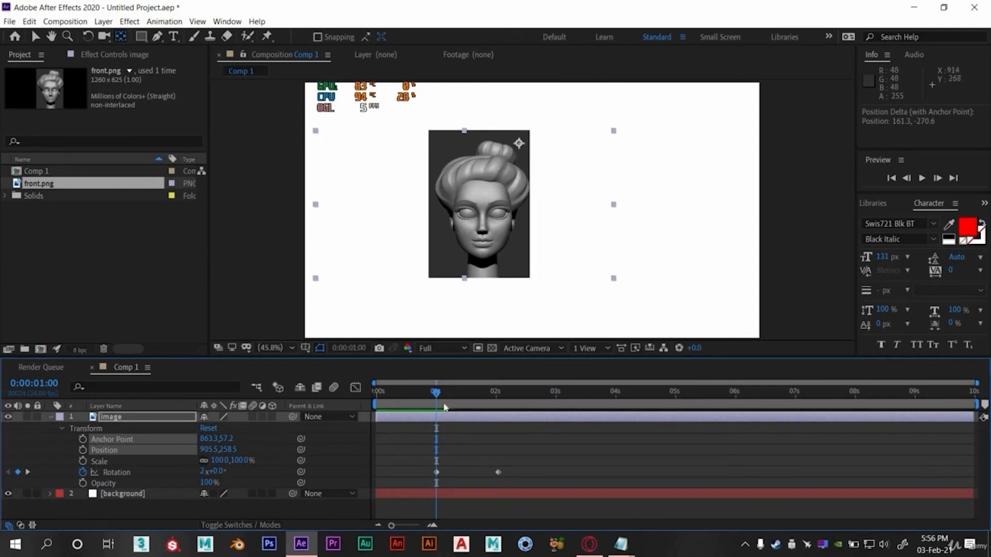
pyautogui.press('space')
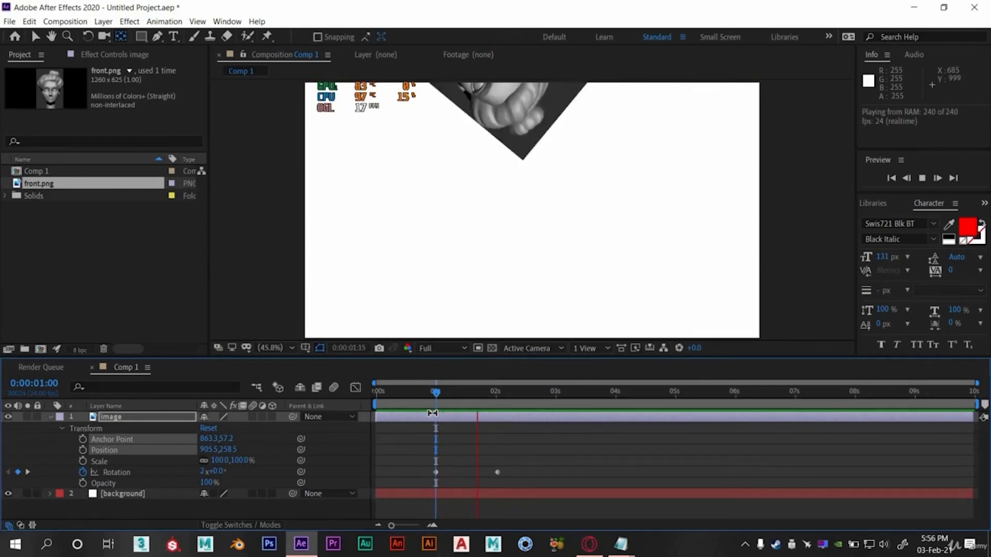
pyautogui.press('space')
pyautogui.click(433, 399)
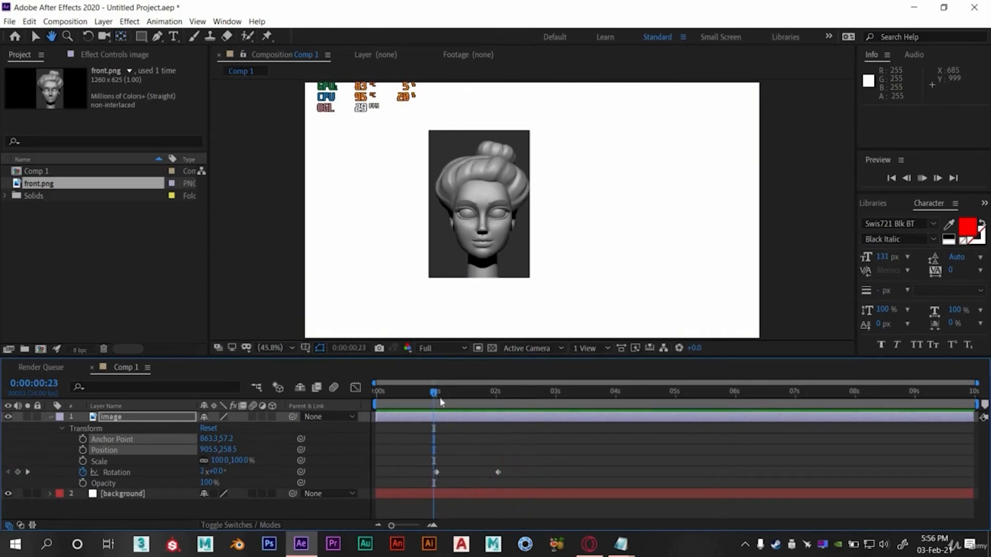
pyautogui.press('space')
pyautogui.click(430, 395)
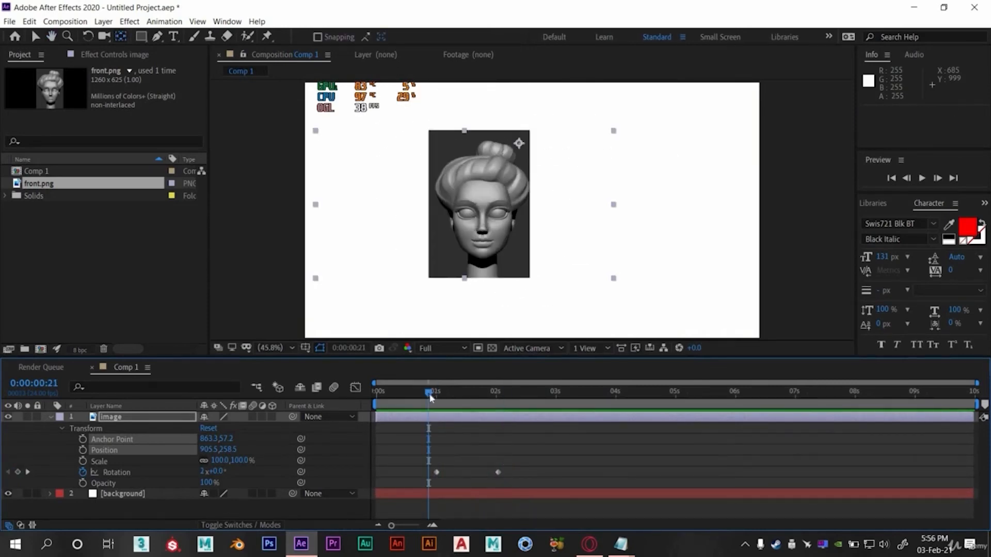
pyautogui.press('space')
pyautogui.press('space')
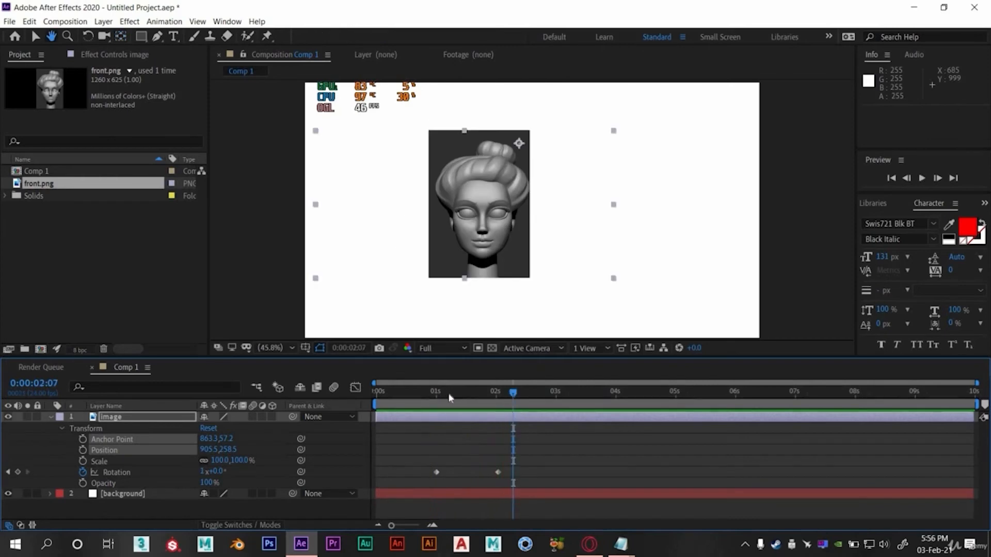
# At 0:00:01:00, move the anchor point off to the side of the visible picture, at about 1197.1, 321.2
pyautogui.click(438, 394)
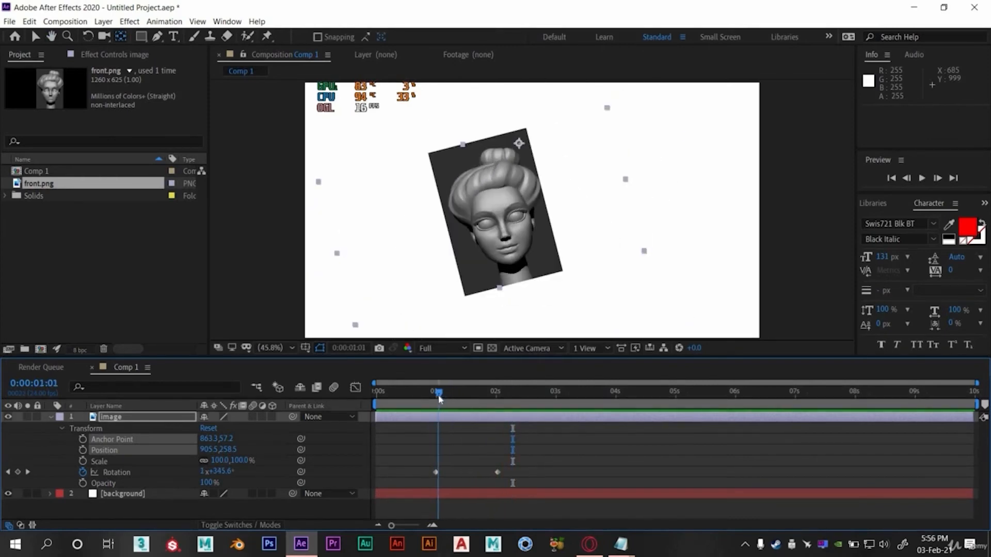
pyautogui.moveTo(438, 395); pyautogui.dragTo(436, 396)
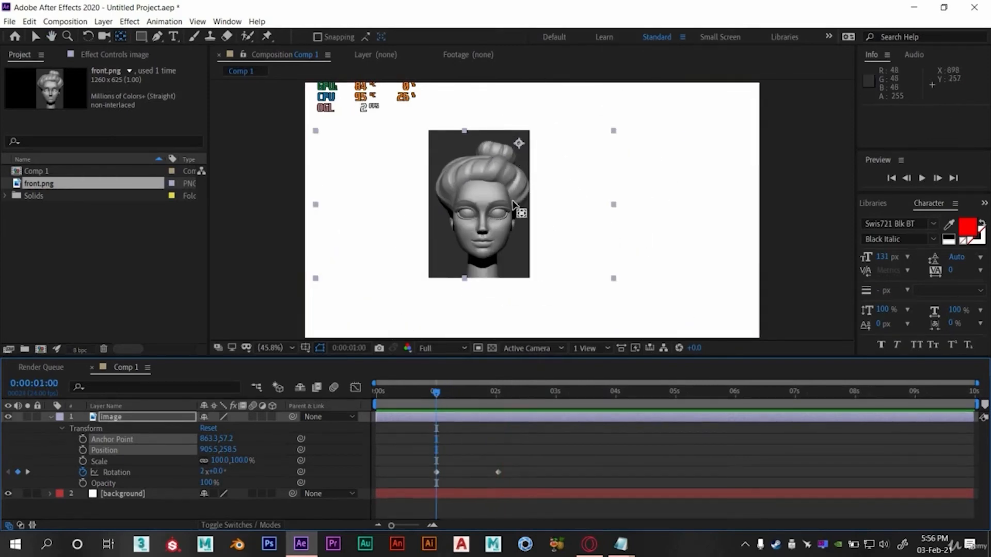
pyautogui.moveTo(519, 146); pyautogui.dragTo(594, 212)
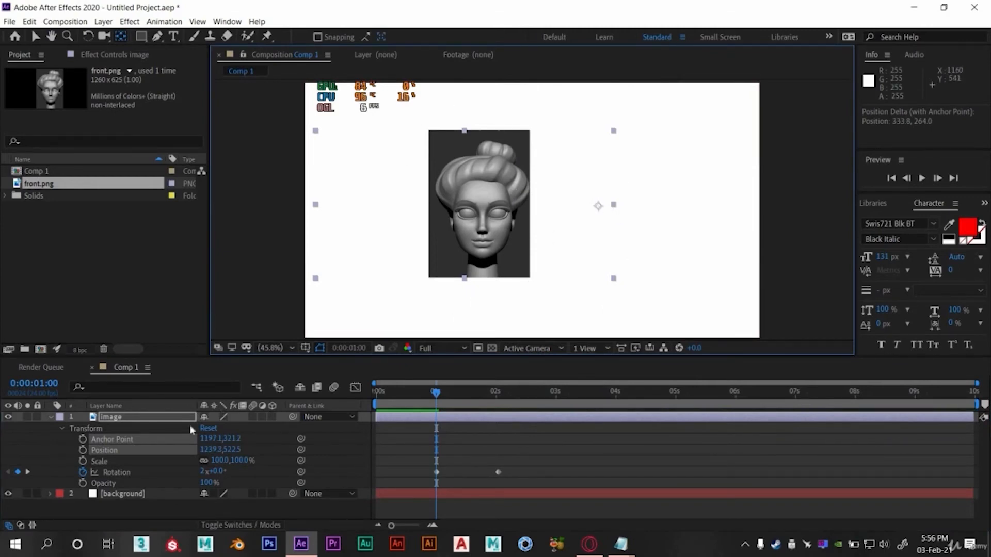
# Play back the Rotation around the off-picture anchor point from 1 s
pyautogui.click(99, 462)
pyautogui.click(110, 449)
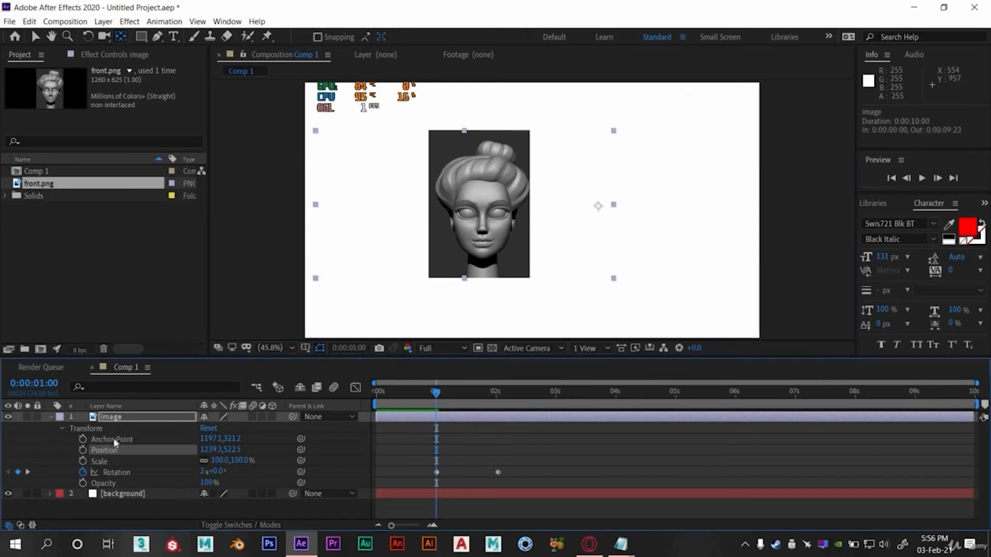
pyautogui.click(113, 438)
pyautogui.click(107, 483)
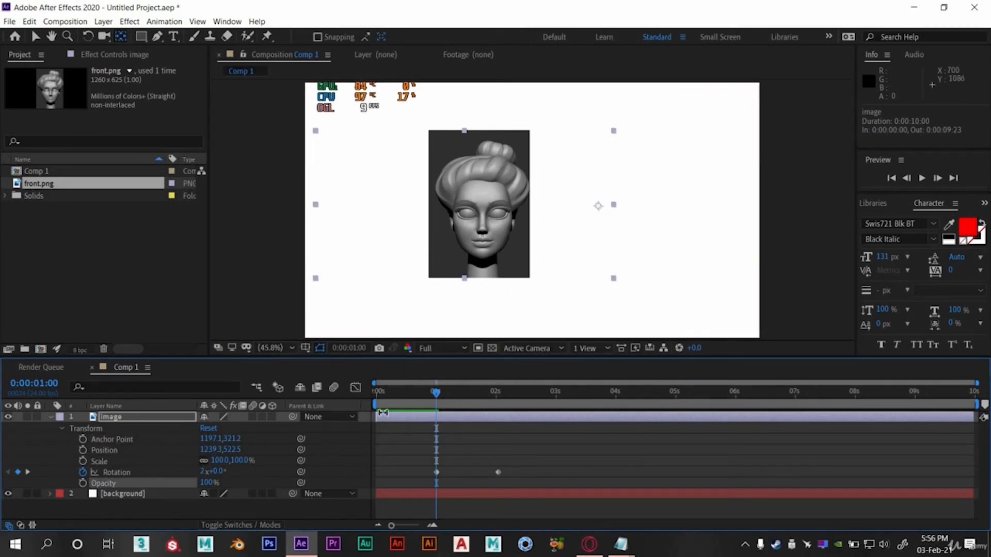
pyautogui.press('space')
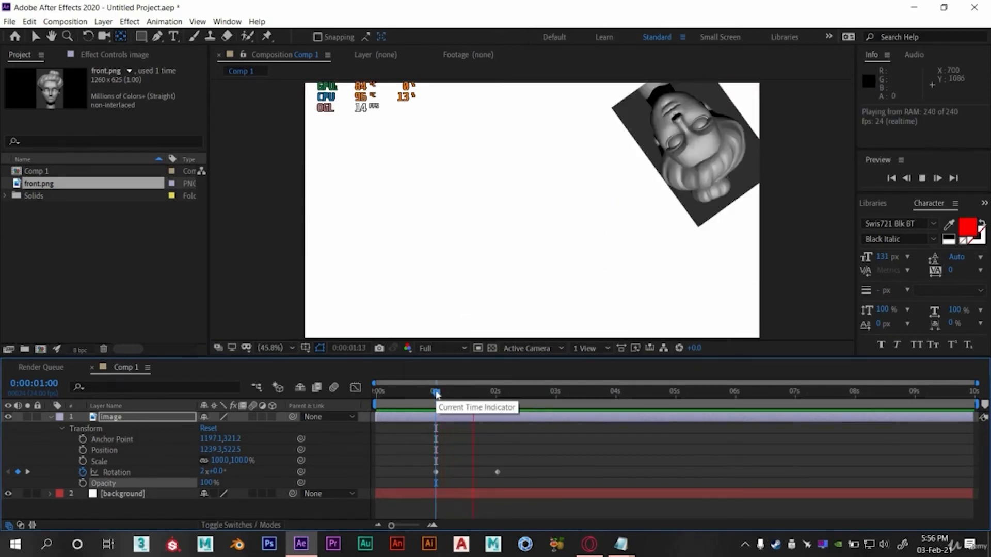
pyautogui.press('space')
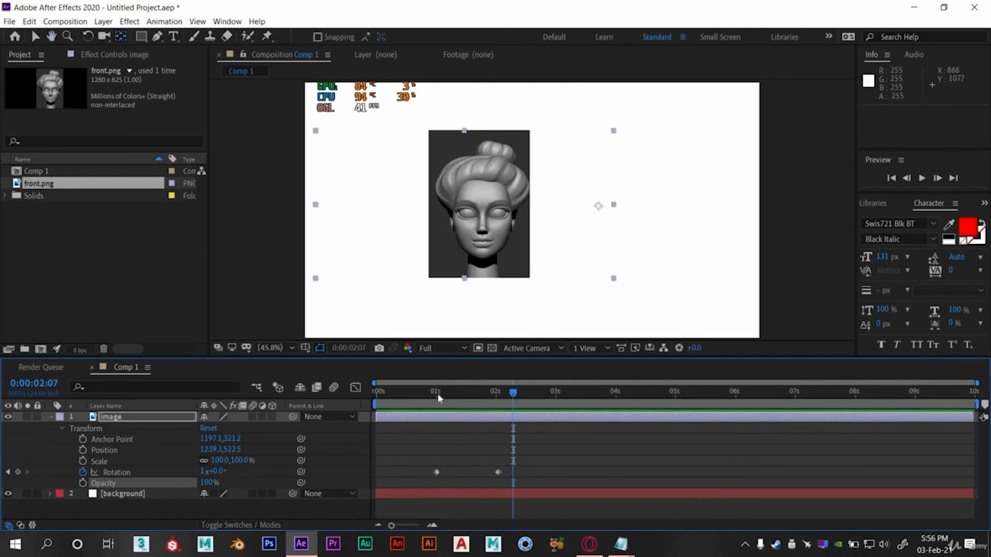
# Animate the image's Scale with keyframes from 100% at 0:00:01:00 to 51% at 0:00:02:01, and scrub through the change
pyautogui.click(434, 395)
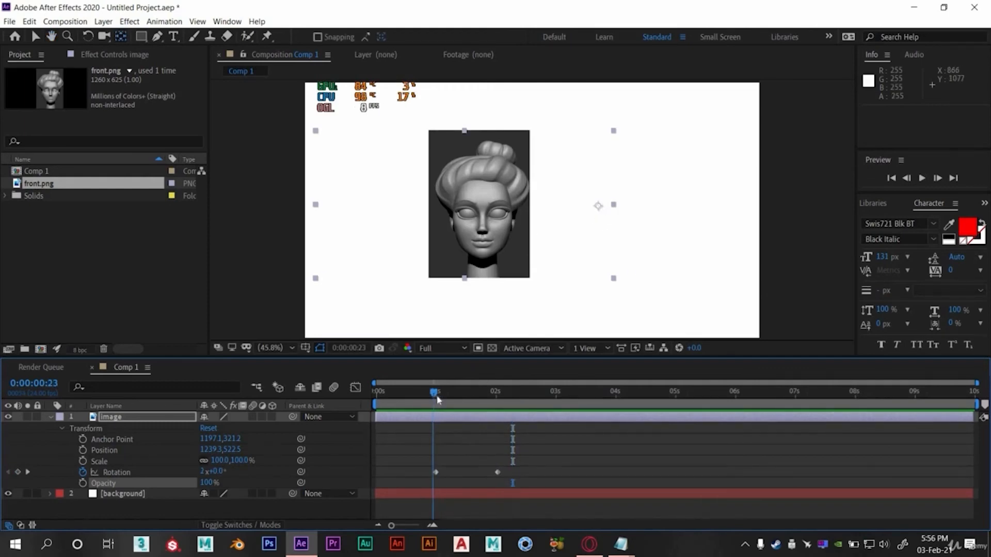
pyautogui.click(98, 460)
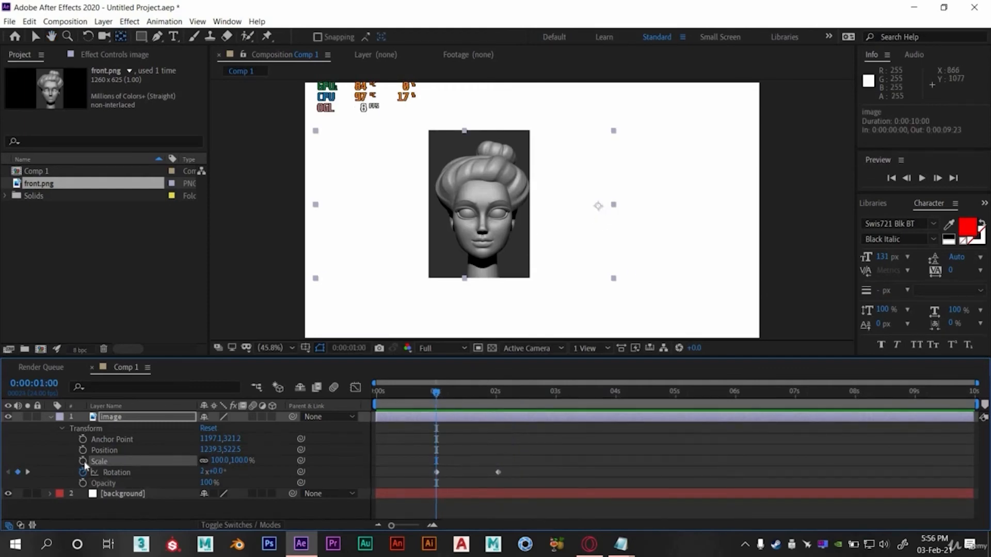
pyautogui.click(82, 461)
pyautogui.click(499, 395)
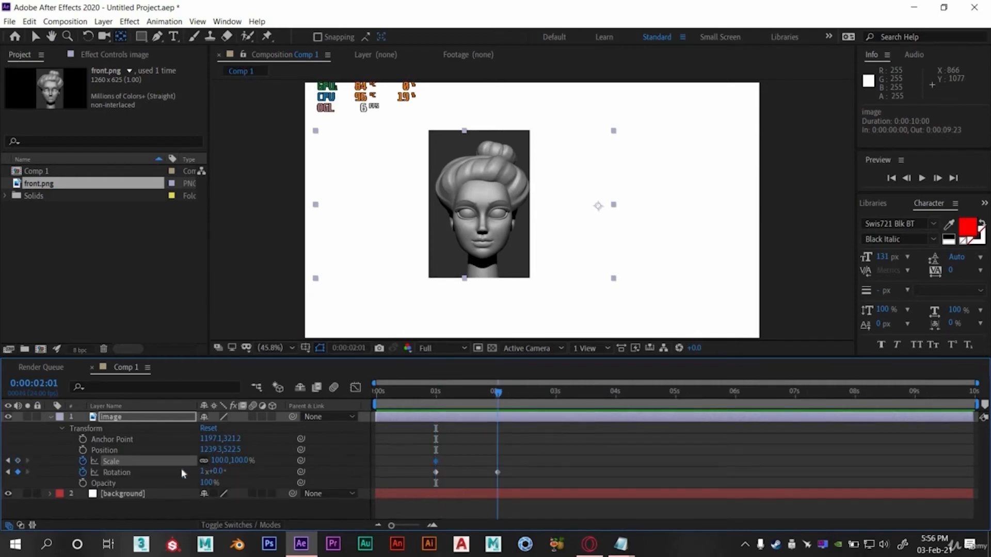
pyautogui.moveTo(221, 461); pyautogui.dragTo(109, 461)
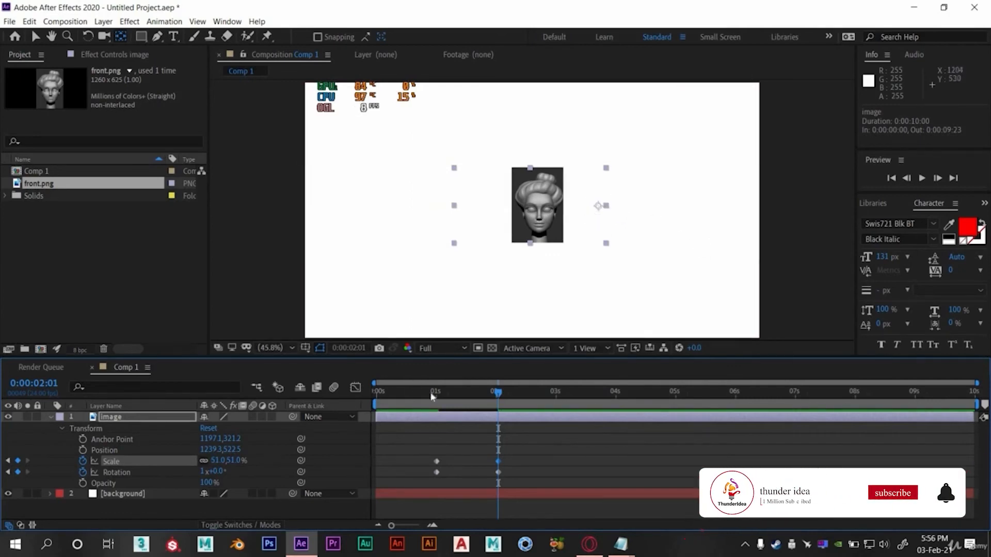
pyautogui.moveTo(432, 392); pyautogui.dragTo(485, 393)
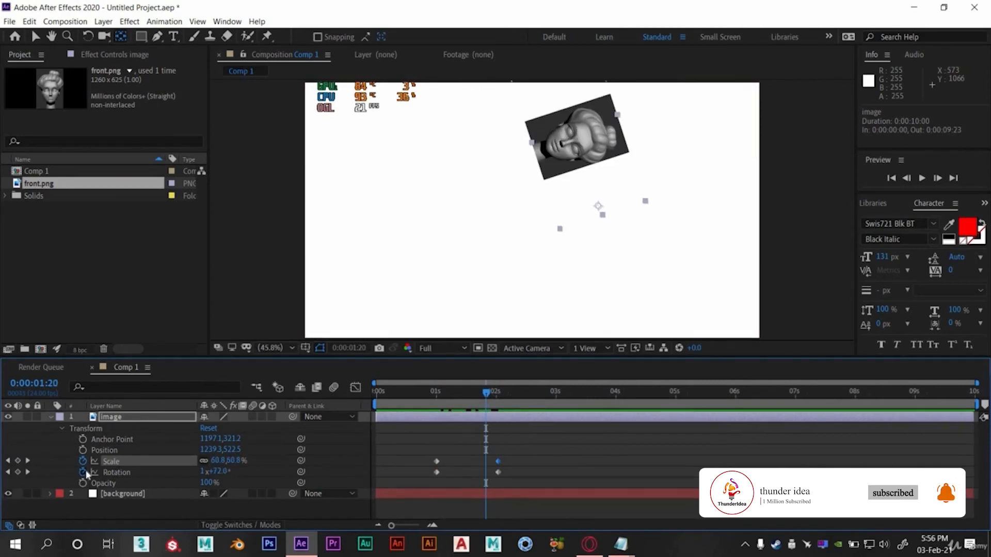
# Remove the Rotation keyframes at 0:00:01:00 and play back the image's Scale animation on its own
pyautogui.click(437, 394)
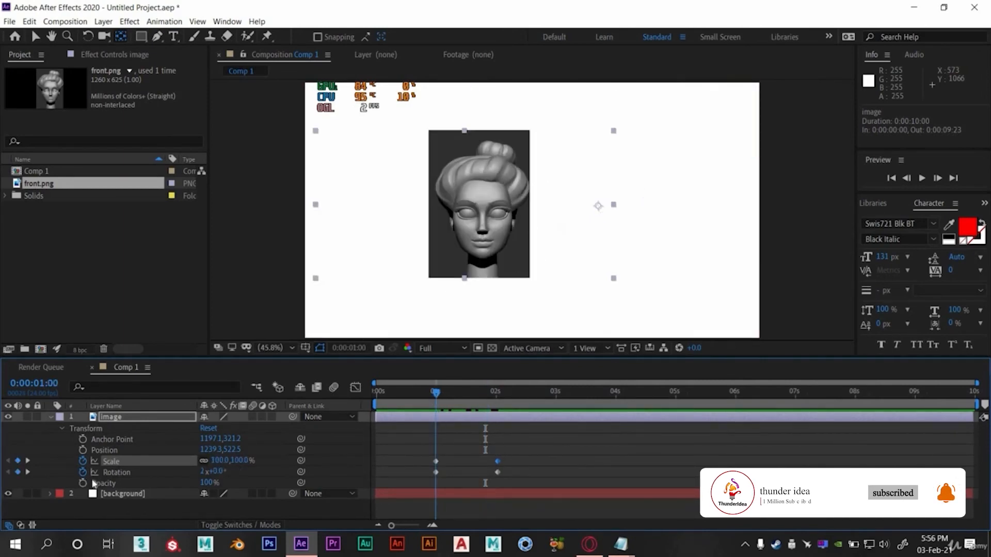
pyautogui.click(83, 472)
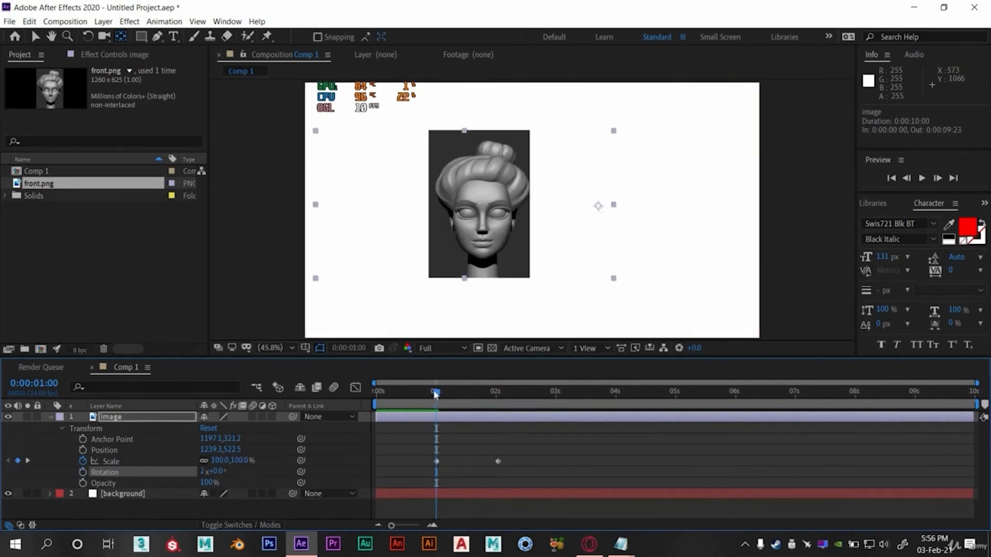
pyautogui.press('space')
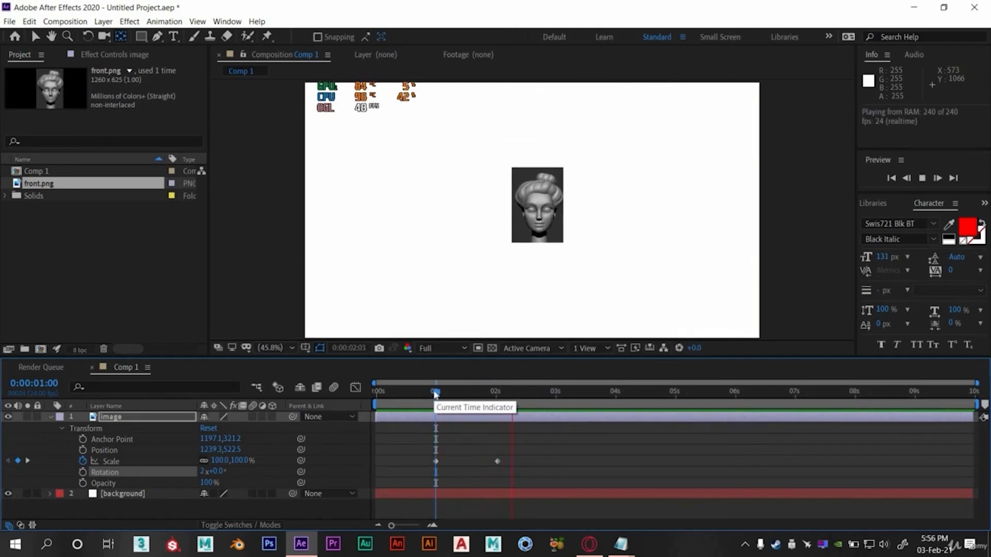
pyautogui.press('space')
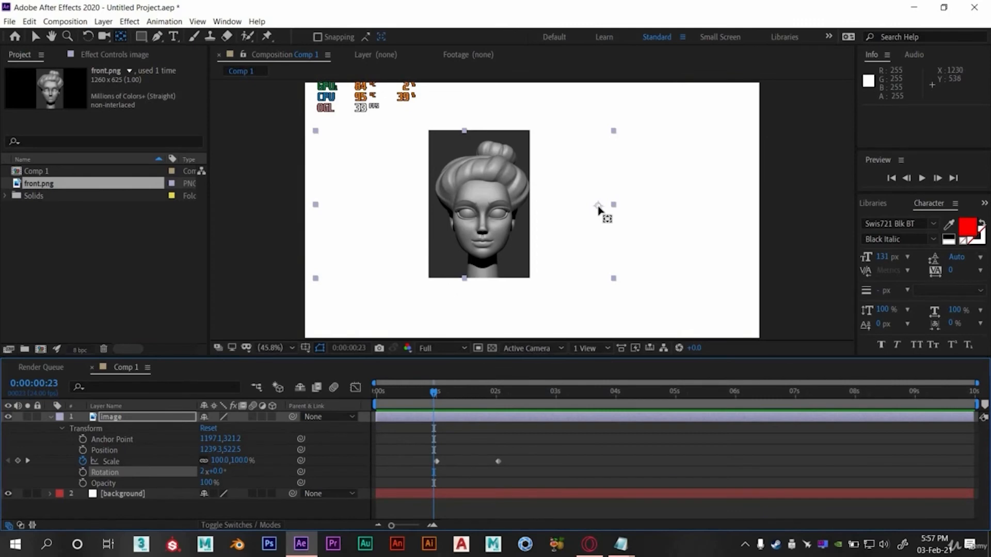
# Move the anchor point onto the face at about 710.6, 327.8 and reposition the image to about 997.1, 540.0
pyautogui.moveTo(602, 210); pyautogui.dragTo(484, 211)
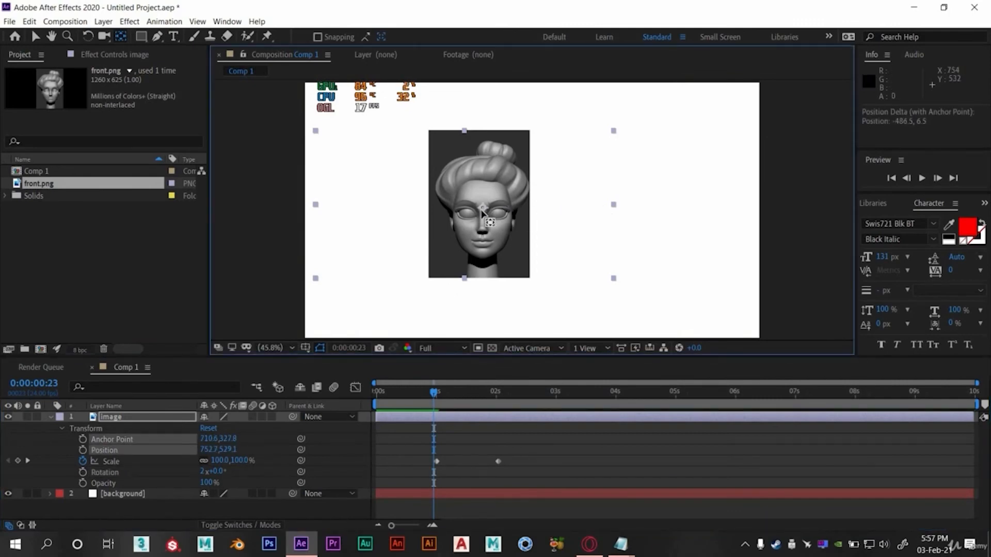
pyautogui.press('v')
pyautogui.moveTo(468, 247); pyautogui.dragTo(527, 250)
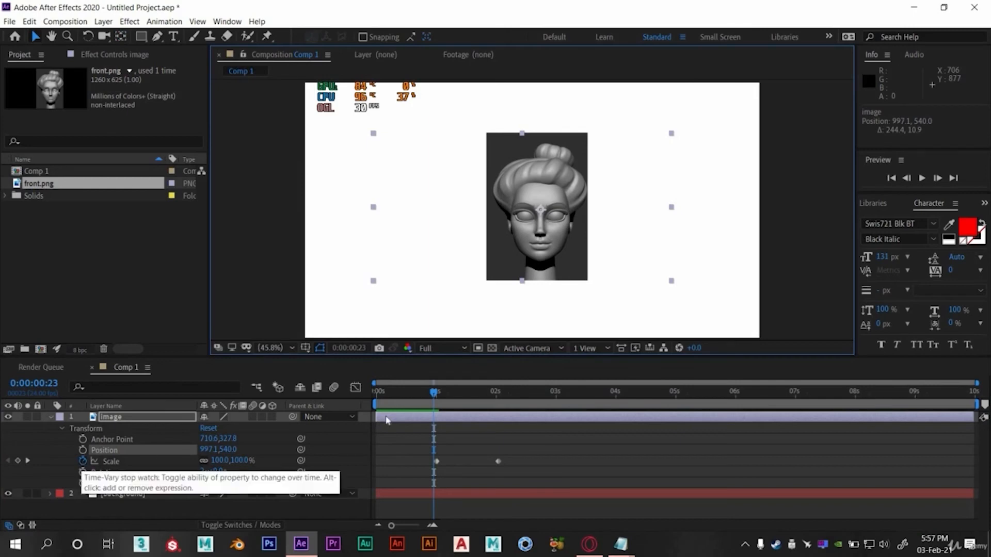
# Remove the image's Scale keyframes and set the current time to 0:00:01:00
pyautogui.click(83, 461)
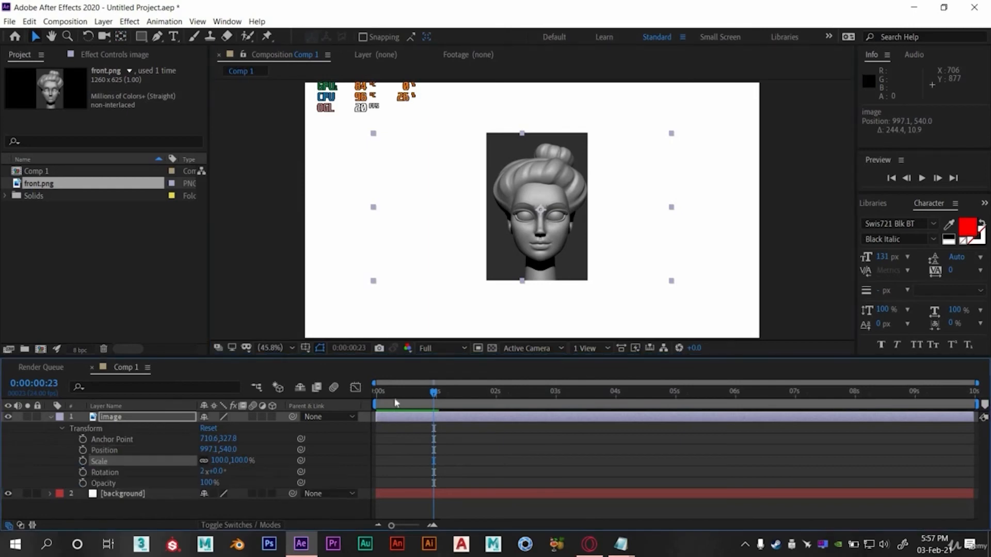
pyautogui.press('Home')
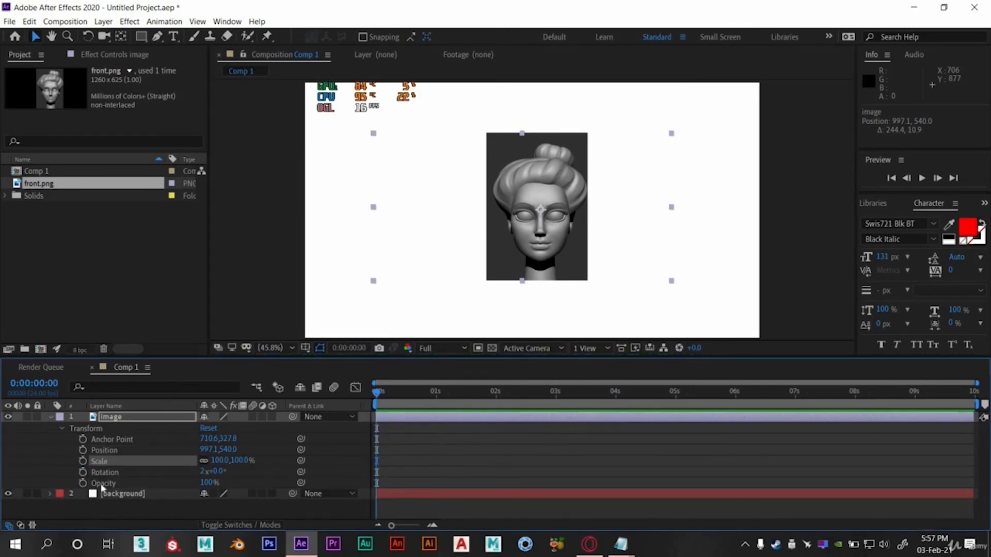
pyautogui.click(437, 394)
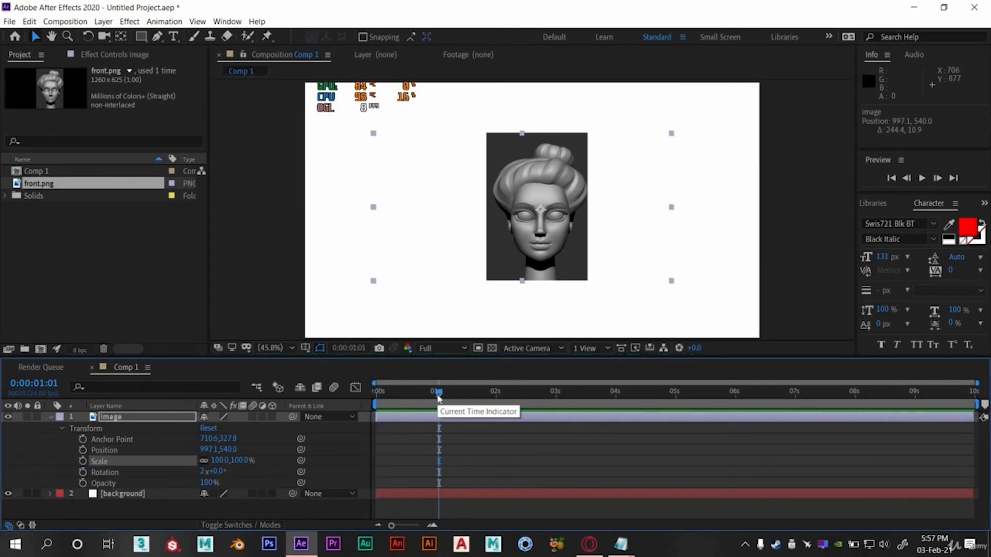
pyautogui.click(436, 395)
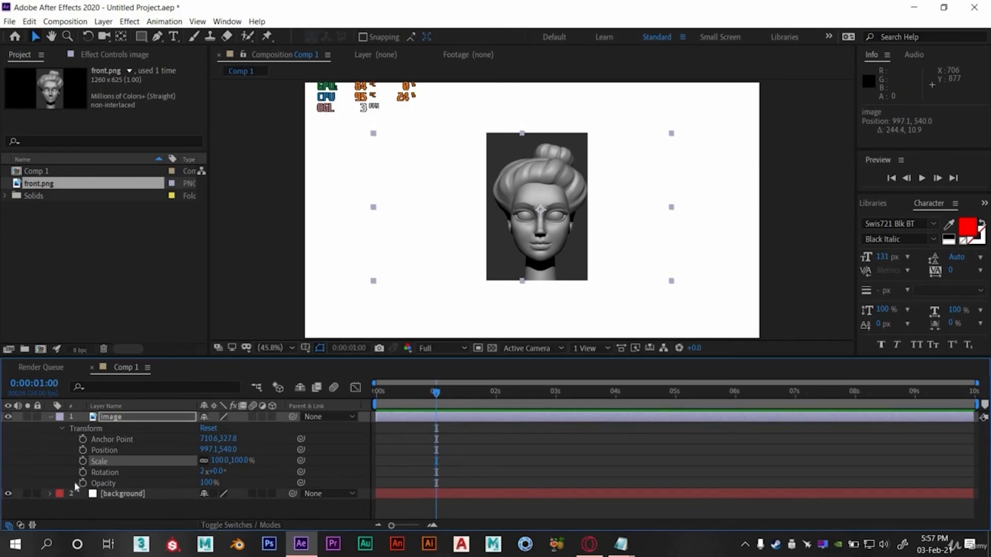
# Keyframe the image's Opacity at 100% at 0:00:01:00 and at 0% at 0:00:02:00
pyautogui.click(82, 483)
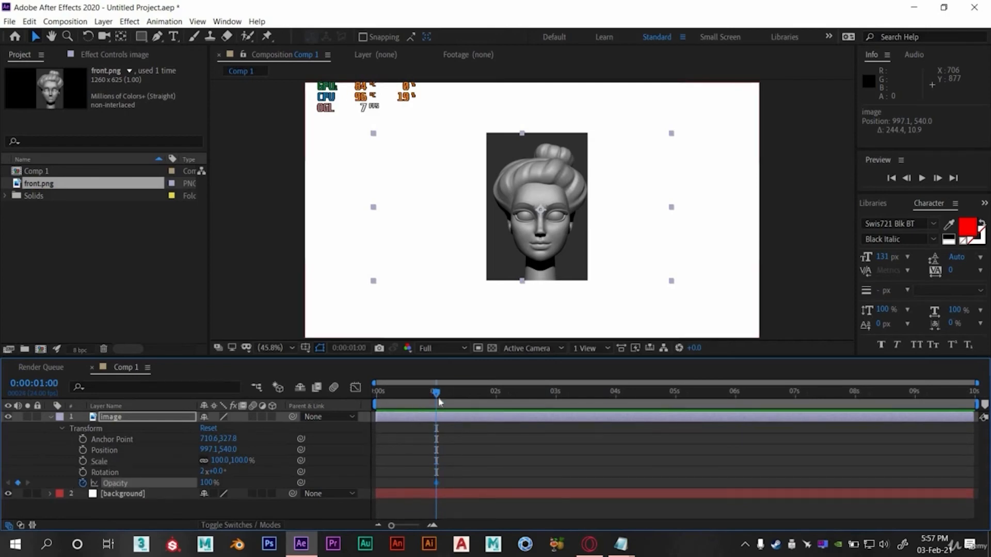
pyautogui.click(495, 395)
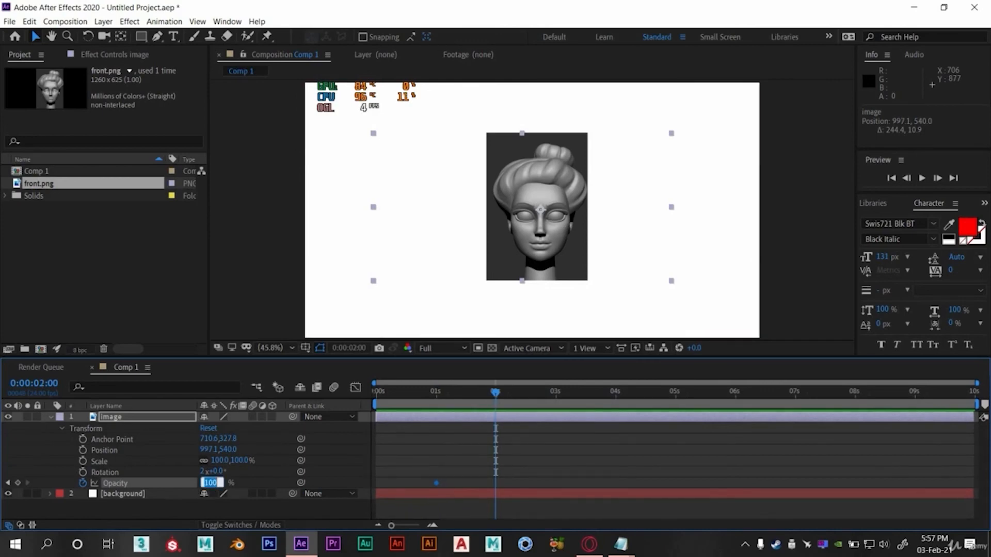
pyautogui.write('0')
pyautogui.press('Return')
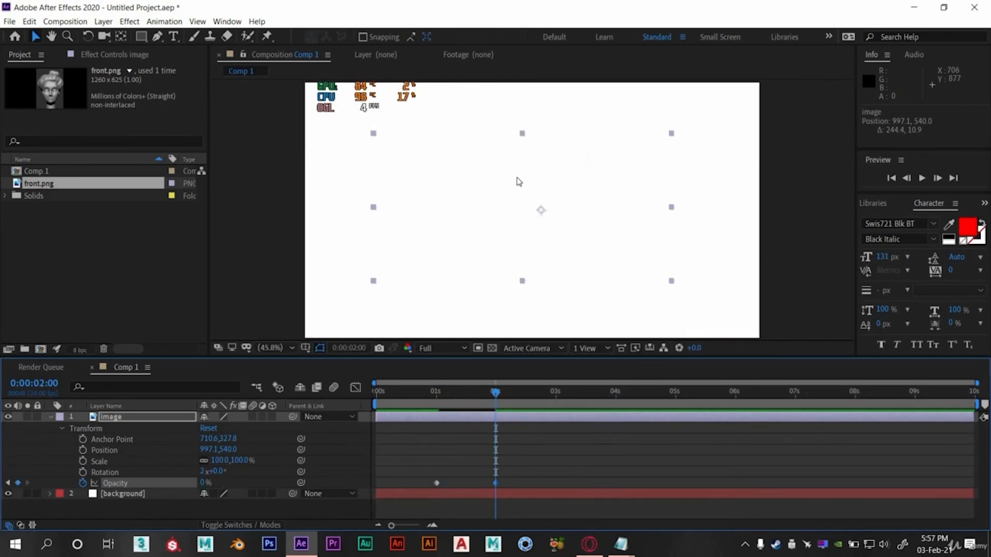
# Play back the image's Opacity fade-out from just before 1 s
pyautogui.click(429, 402)
pyautogui.press('space')
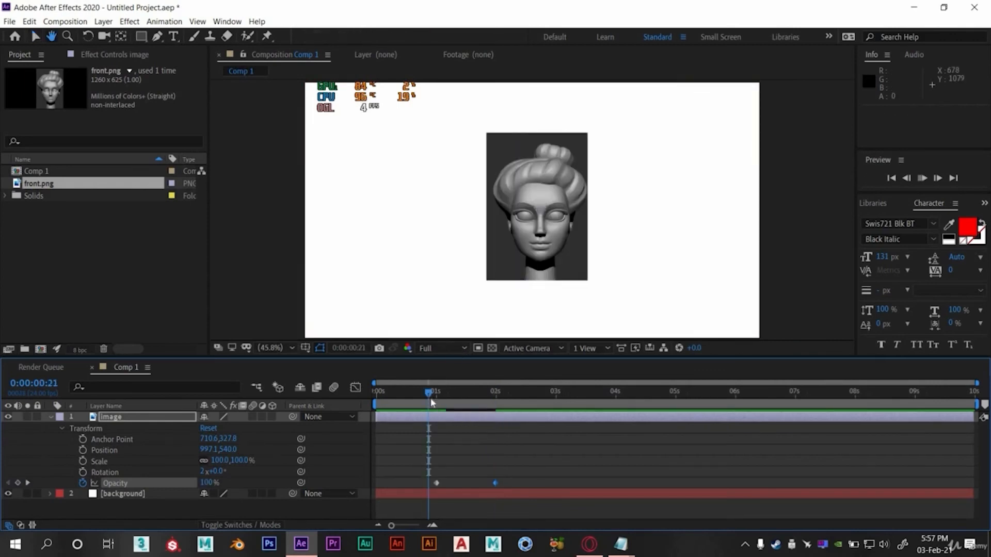
pyautogui.click(433, 398)
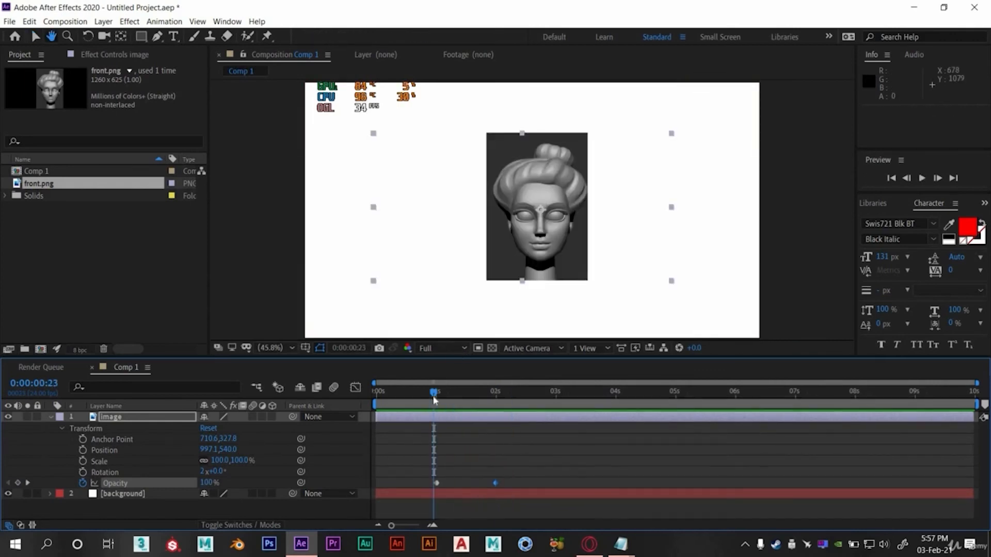
pyautogui.press('space')
pyautogui.press('space')
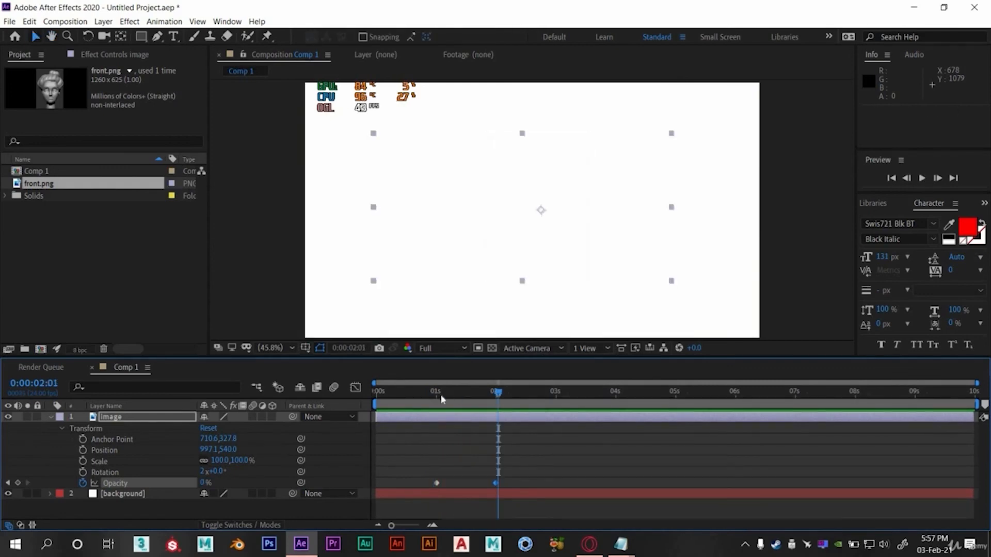
# Add an Opacity keyframe of 100% at 0:00:03:00 so the image fades back in
pyautogui.click(440, 399)
pyautogui.click(497, 395)
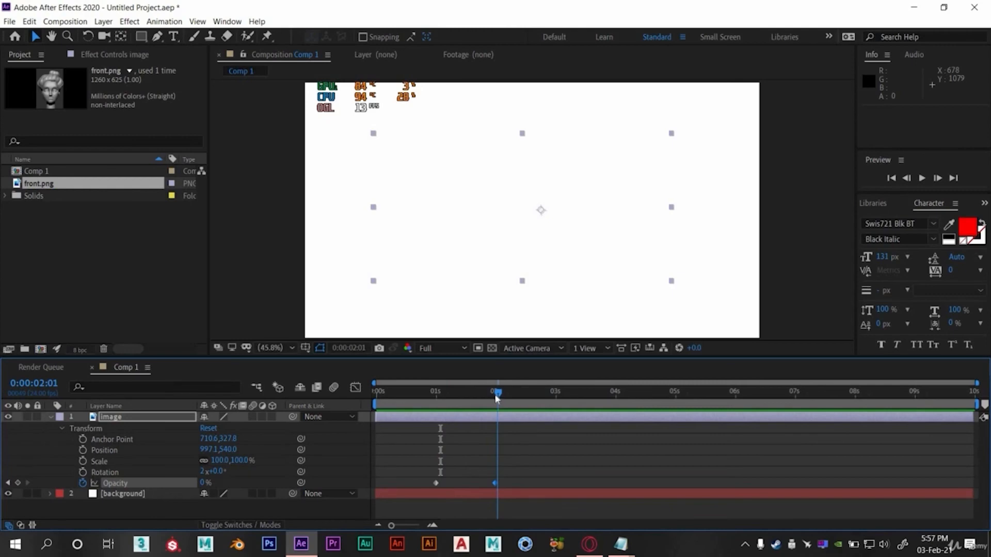
pyautogui.click(555, 398)
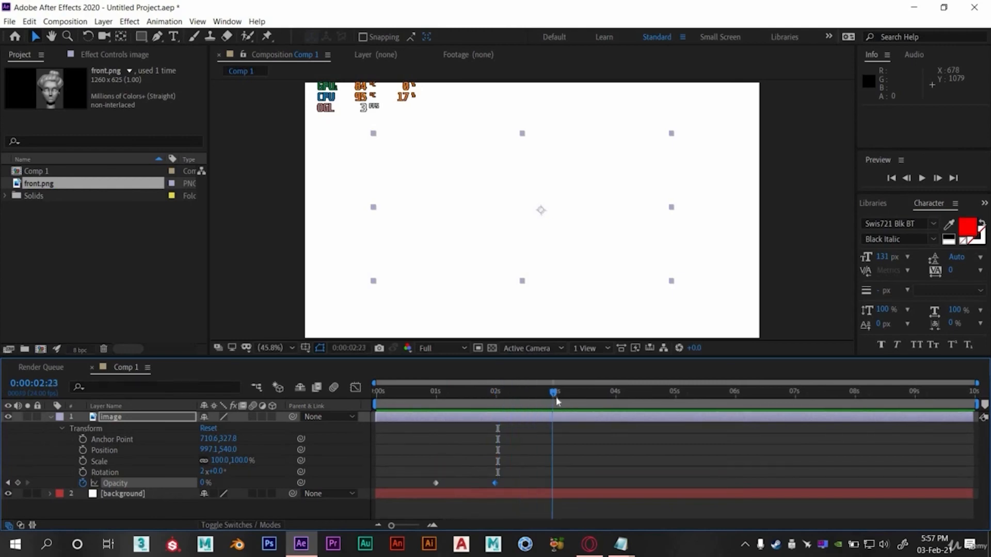
pyautogui.click(557, 400)
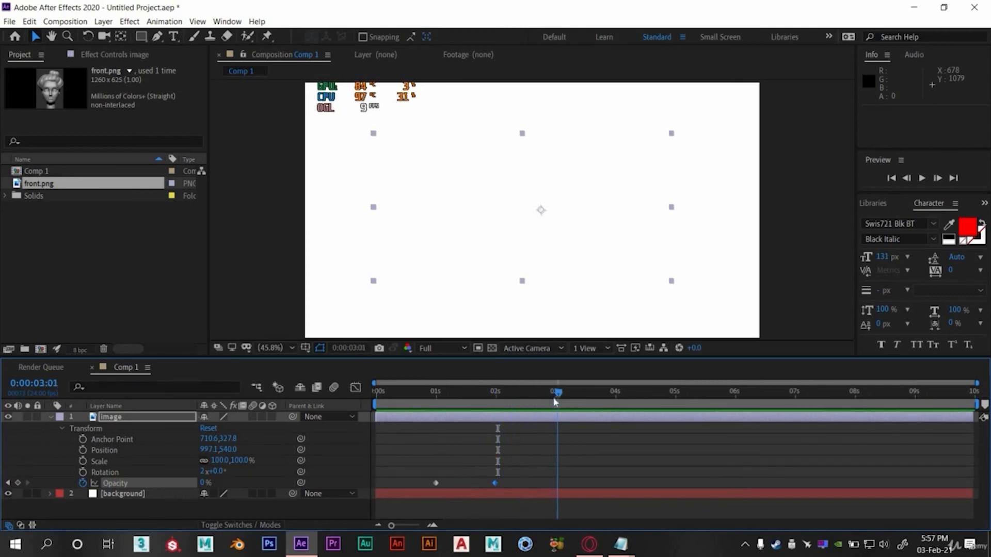
pyautogui.click(204, 483)
pyautogui.write('1')
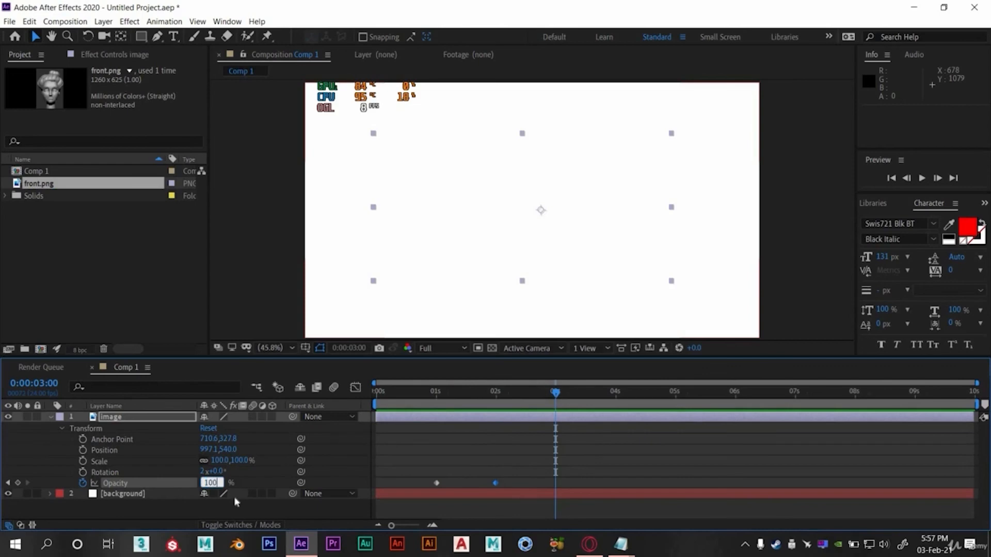
pyautogui.write('00')
pyautogui.press('Return')
# Play back the image's fade-out and fade-in several times from just before the first Opacity keyframe
pyautogui.click(418, 398)
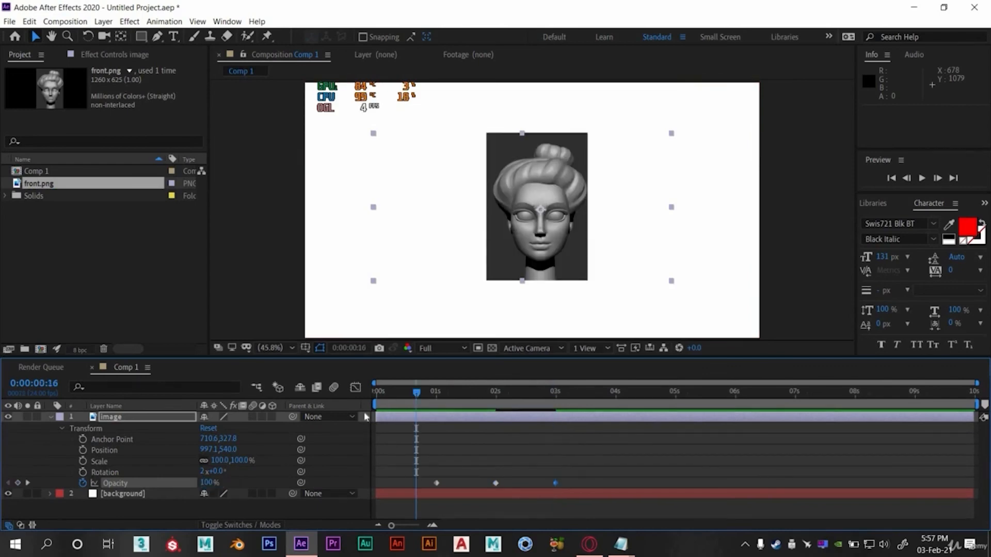
pyautogui.press('space')
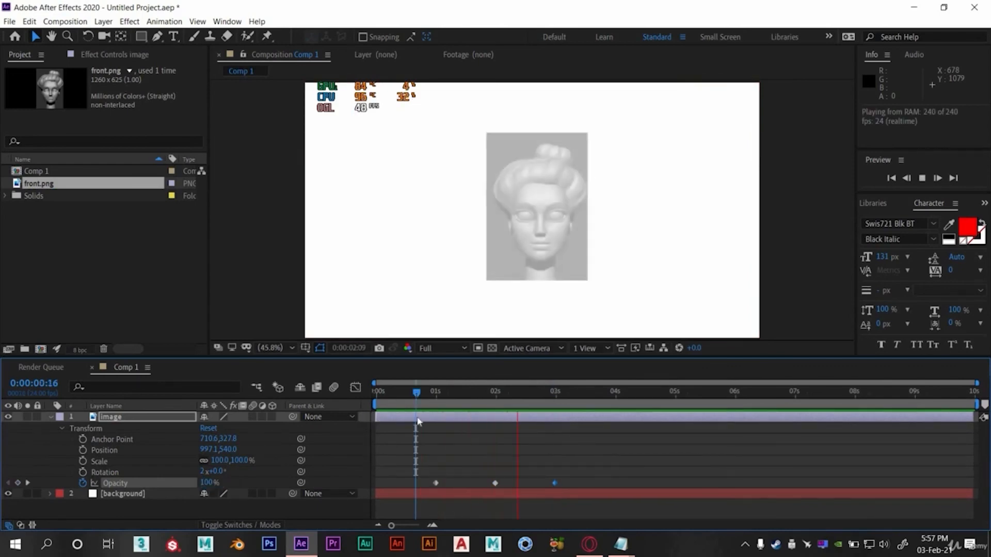
pyautogui.click(422, 393)
pyautogui.press('space')
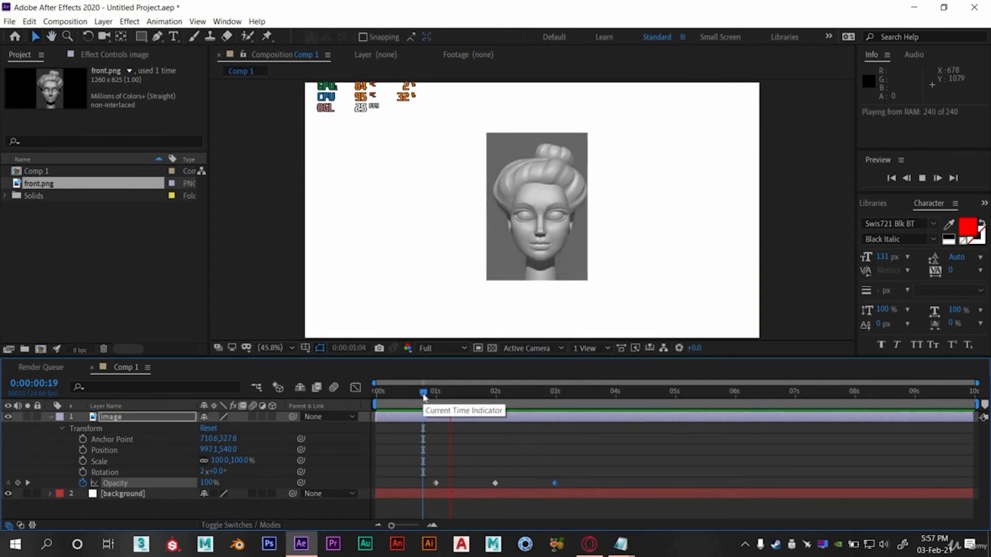
pyautogui.press('space')
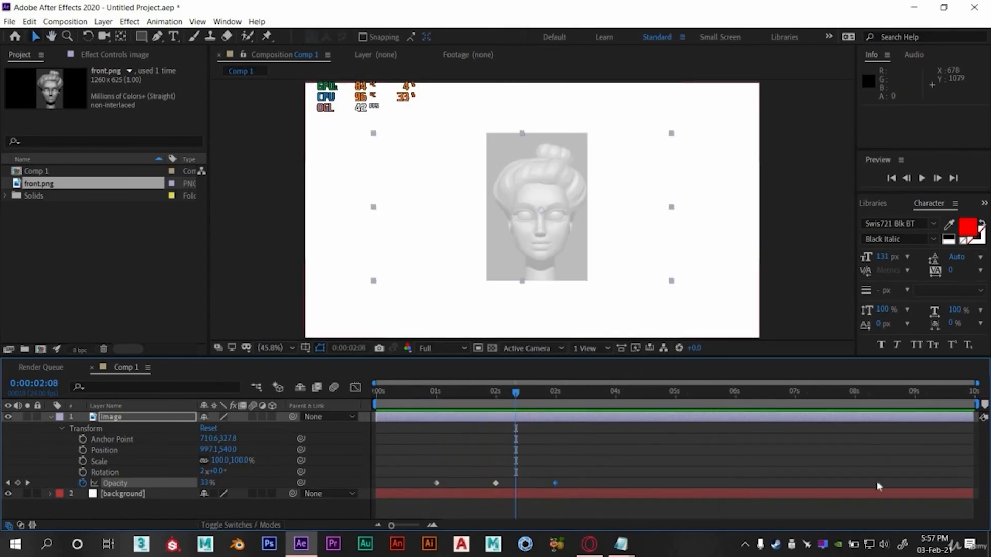
pyautogui.click(431, 398)
pyautogui.press('space')
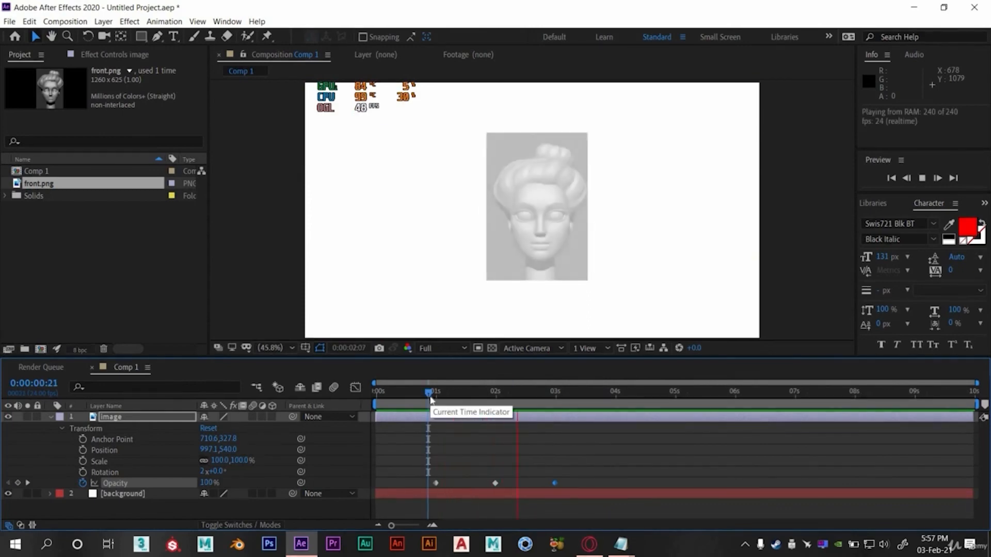
pyautogui.press('space')
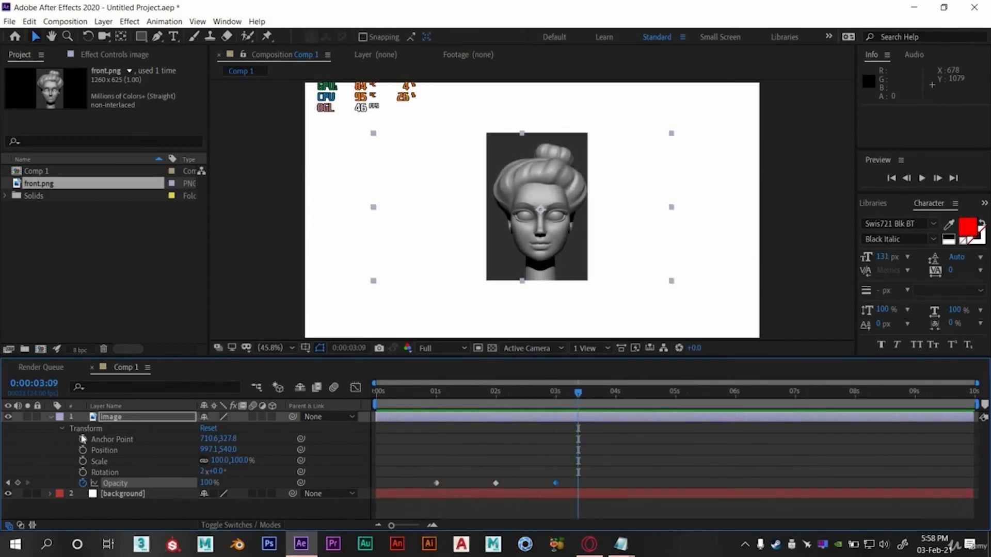
# Remove the Opacity keyframes, return to 0:00:00:00, and collapse the image layer's properties, keeping the layer selected
pyautogui.click(83, 484)
pyautogui.click(378, 392)
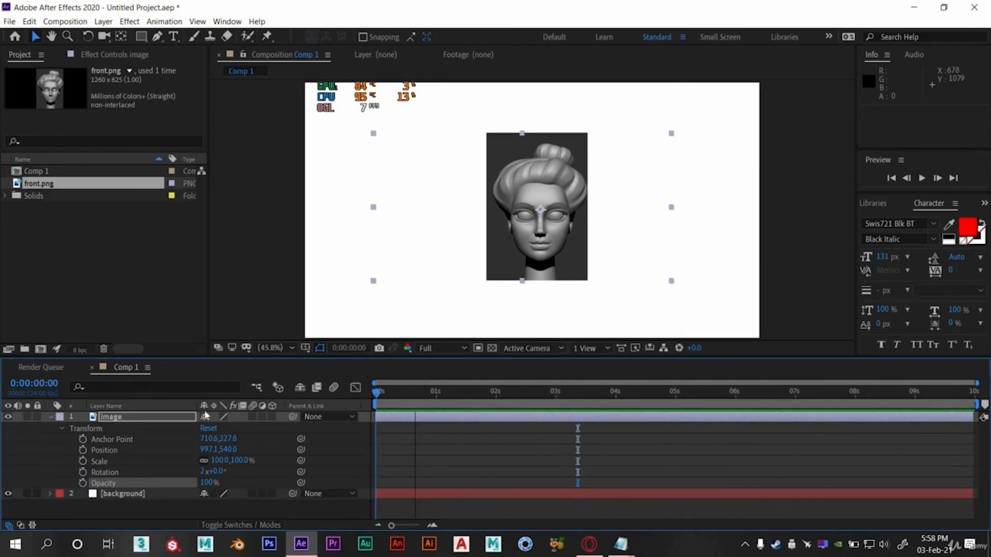
pyautogui.click(50, 417)
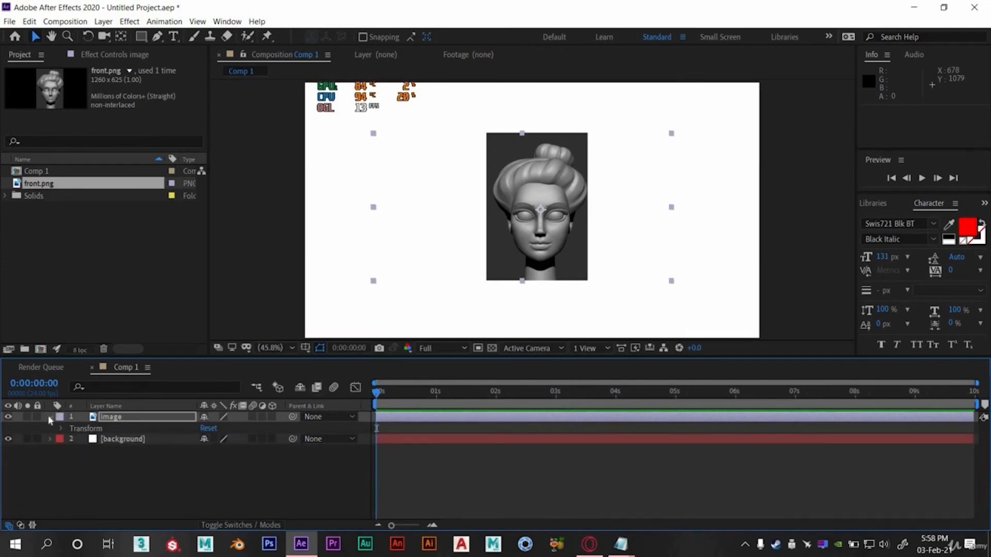
pyautogui.click(49, 416)
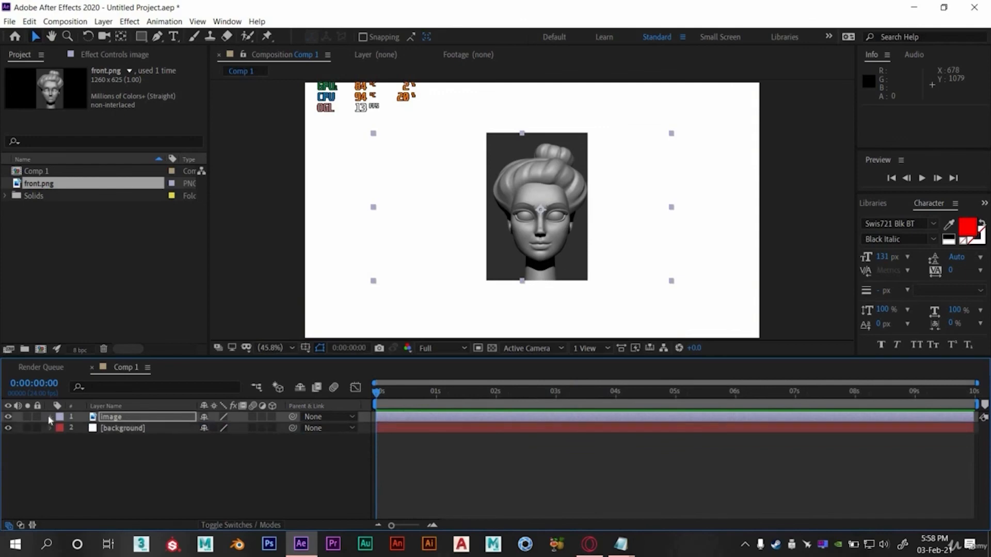
pyautogui.click(114, 418)
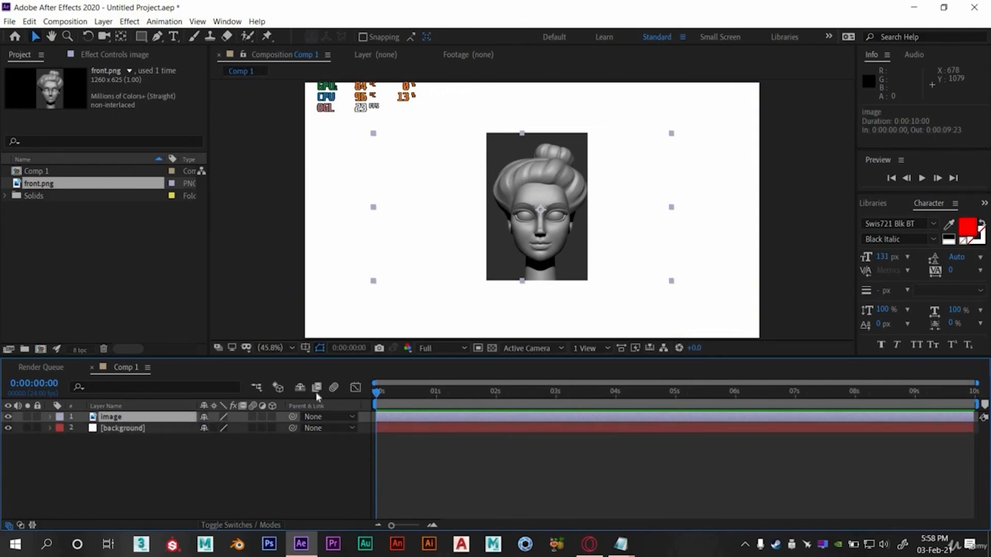
# Reveal only the image layer's Scale property and collapse it, then do the same with its Position property
pyautogui.press('s')
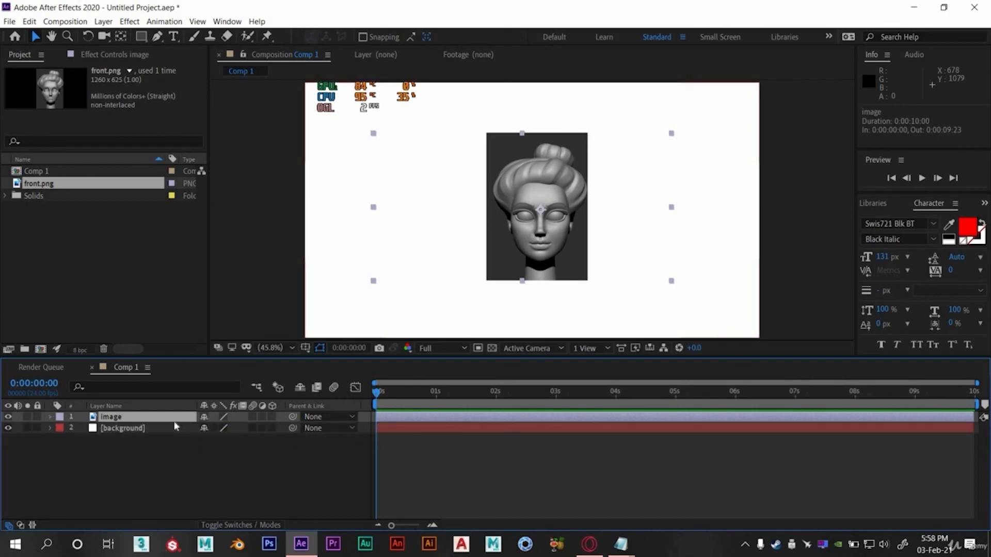
pyautogui.press('s')
pyautogui.press('p')
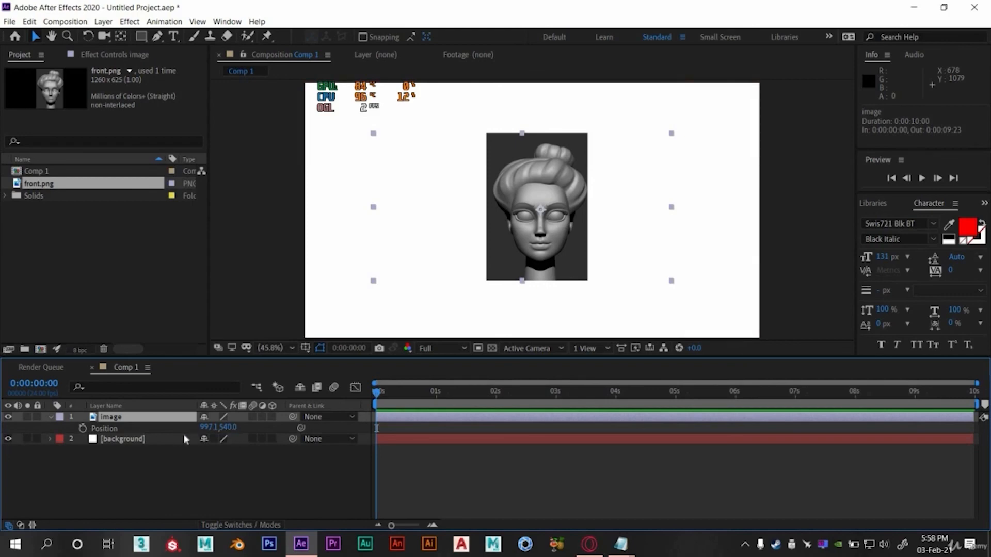
pyautogui.press('p')
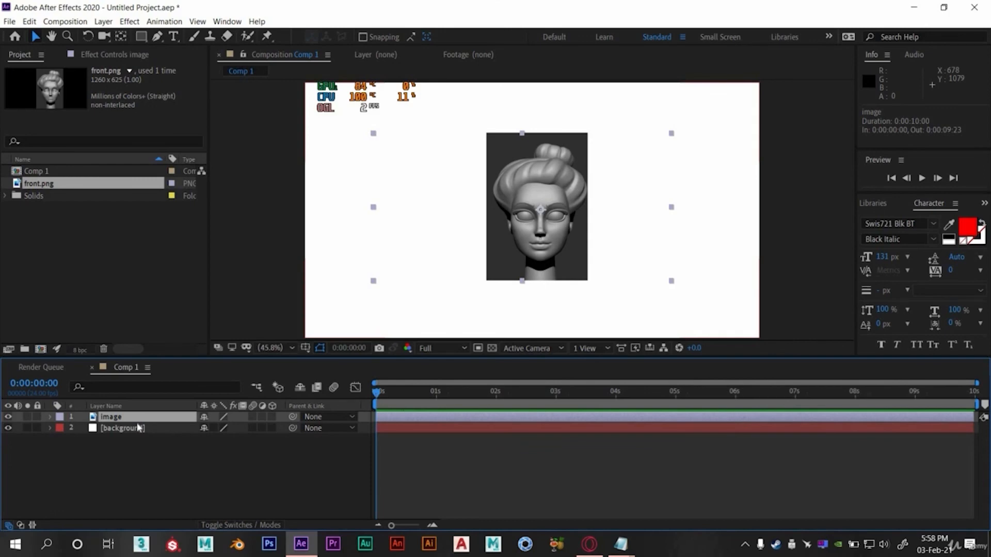
# Reveal and collapse the image layer's Rotation property on its own, followed by its Opacity property
pyautogui.press('r')
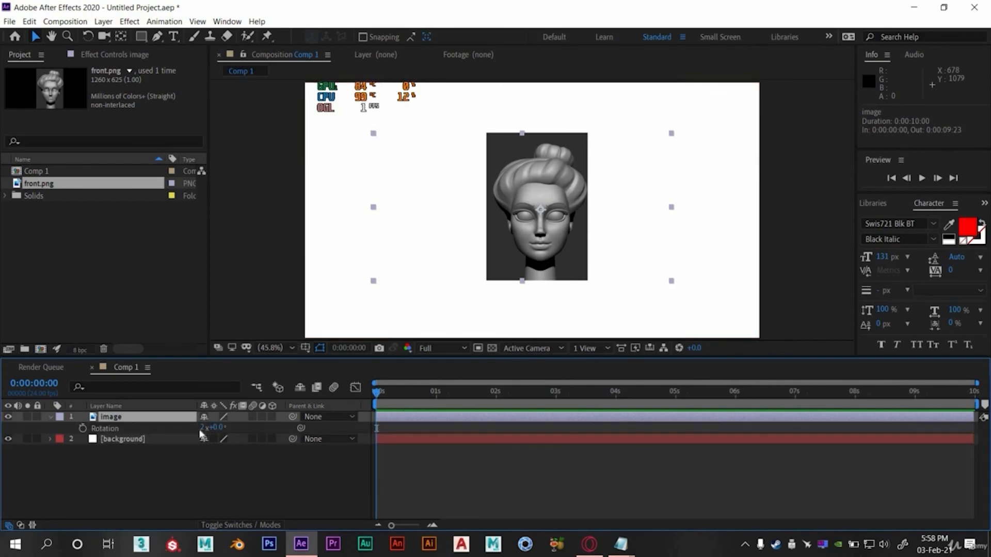
pyautogui.press('r')
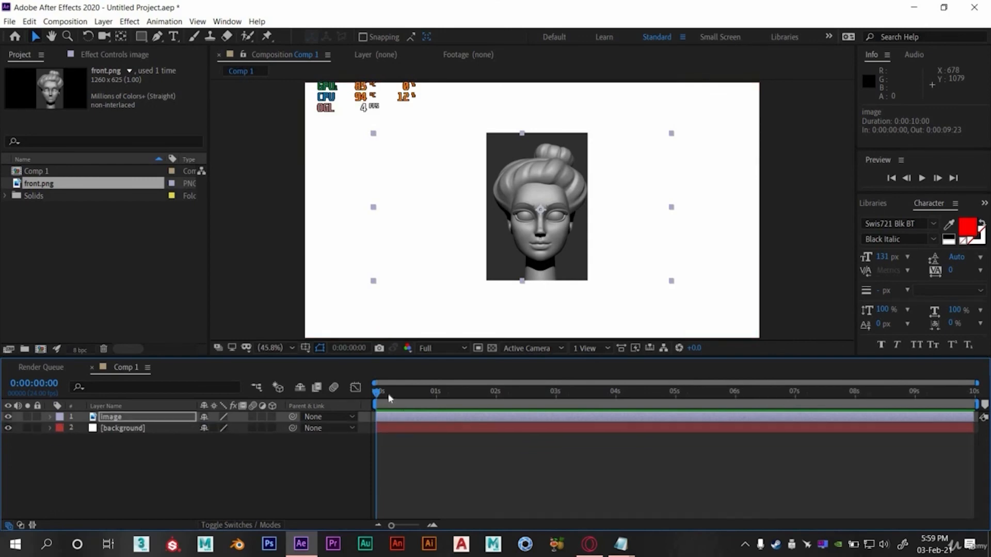
pyautogui.click(161, 419)
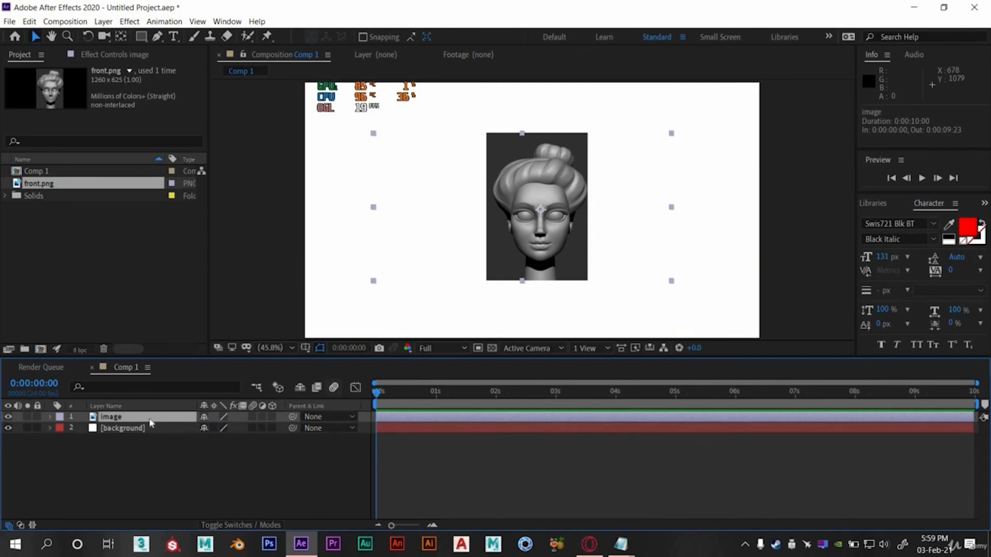
pyautogui.press('t')
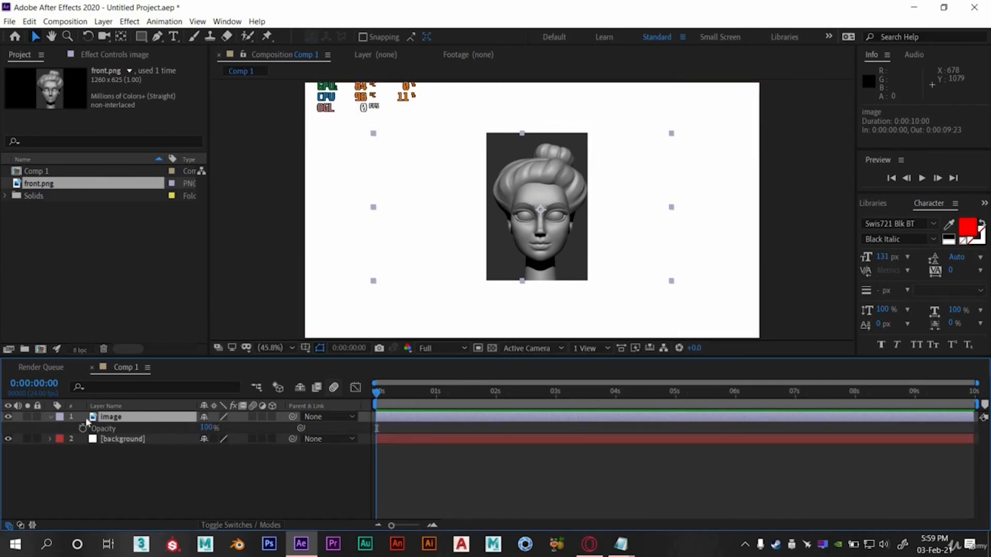
pyautogui.press('t')
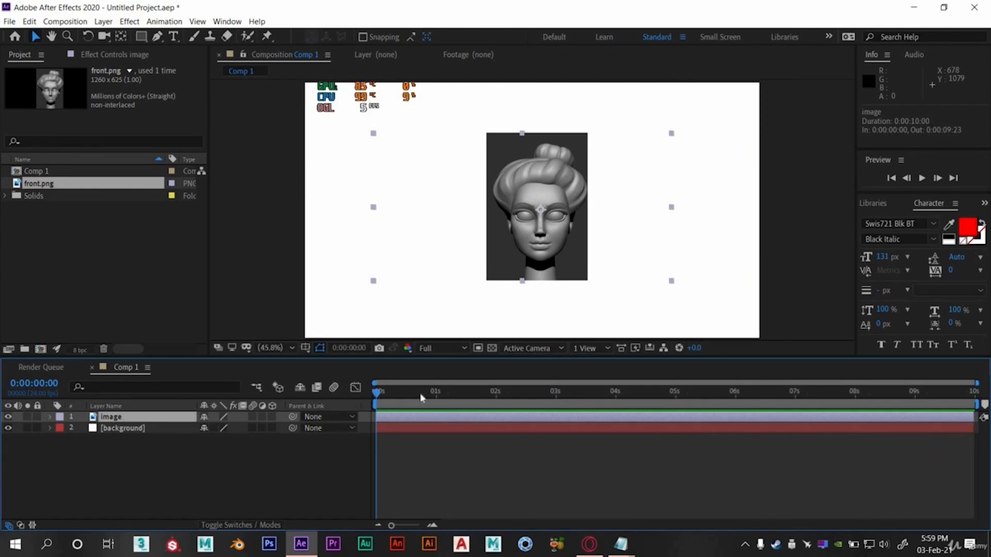
pyautogui.moveTo(422, 394); pyautogui.dragTo(299, 399)
pyautogui.moveTo(423, 394); pyautogui.dragTo(368, 396)
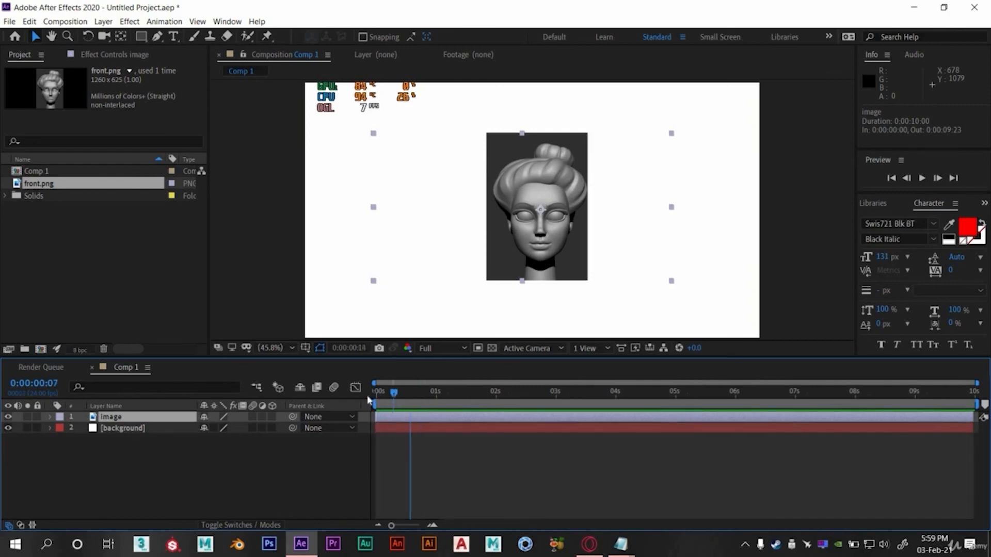